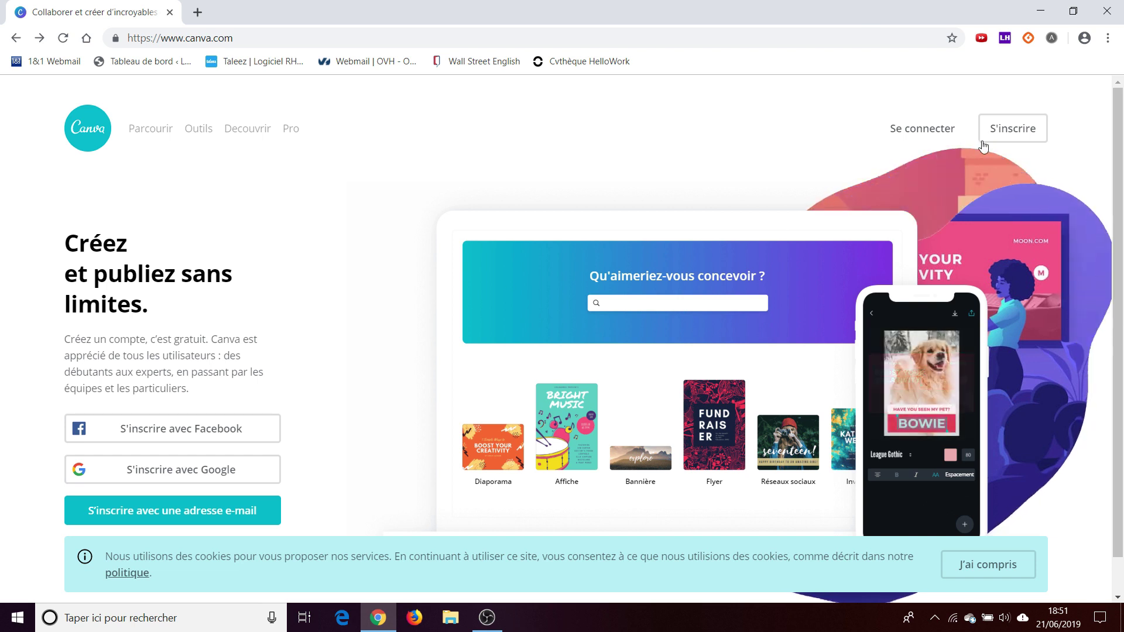
- Log in to the existing Canva account with the saved e-mail and the account password
{"action": "left_click", "coordinate": [1005, 137]}
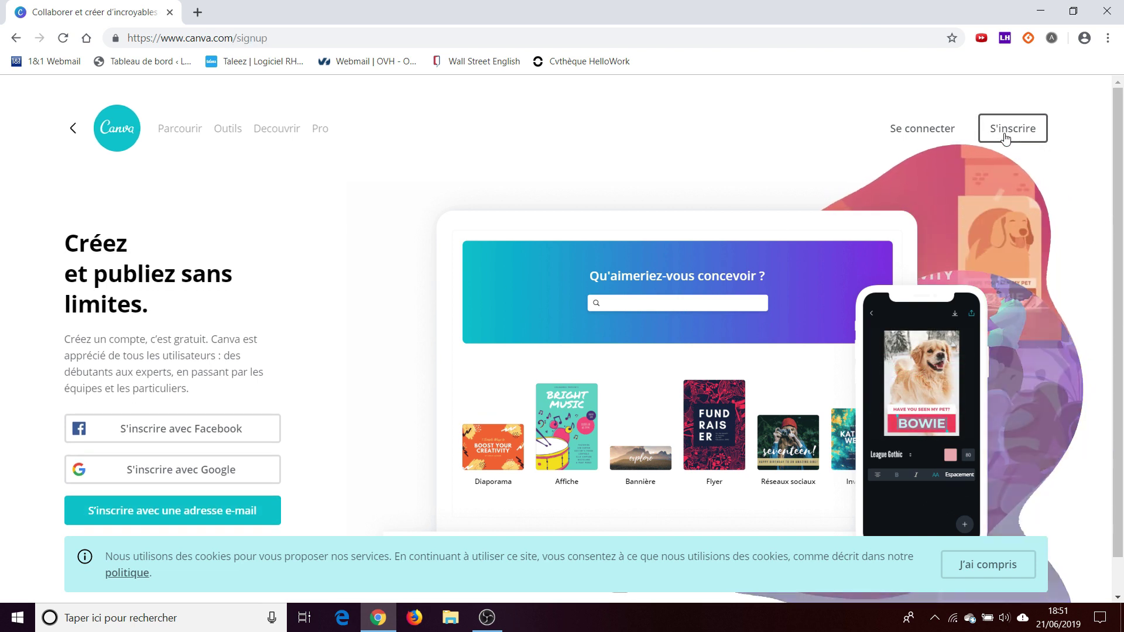
{"action": "left_click", "coordinate": [272, 523]}
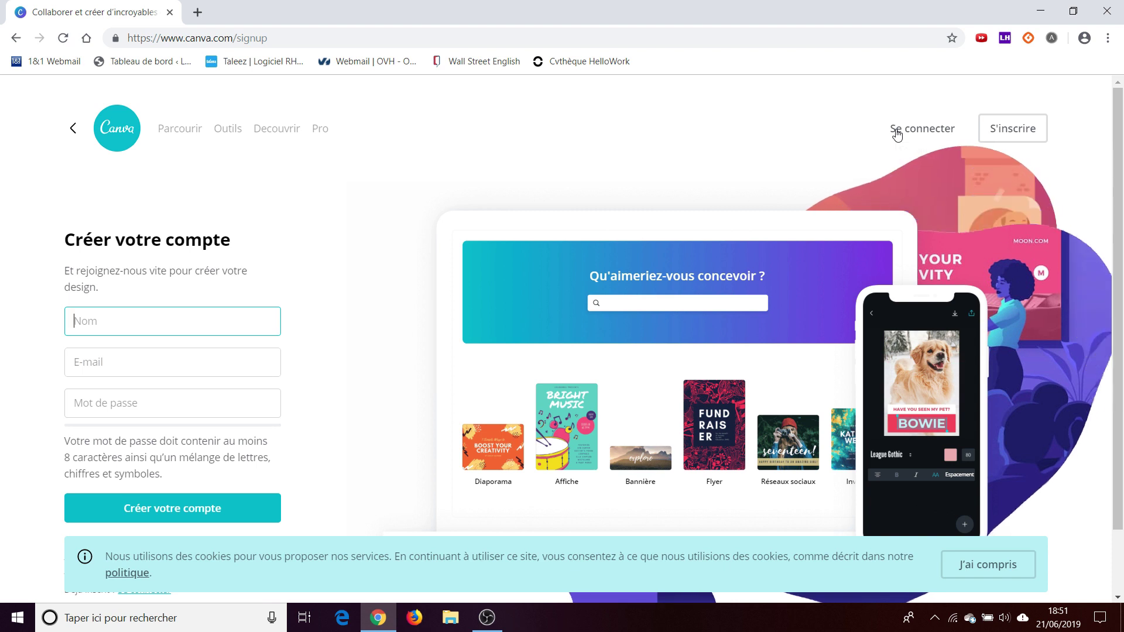
{"action": "left_click", "coordinate": [897, 134]}
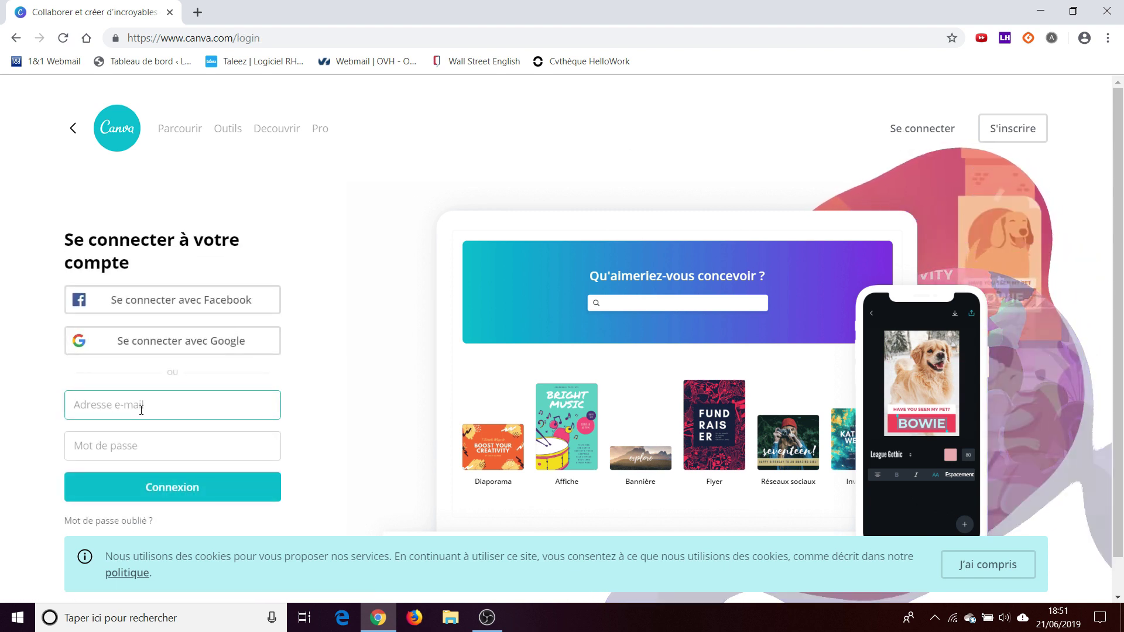
{"action": "type", "text": "cont"}
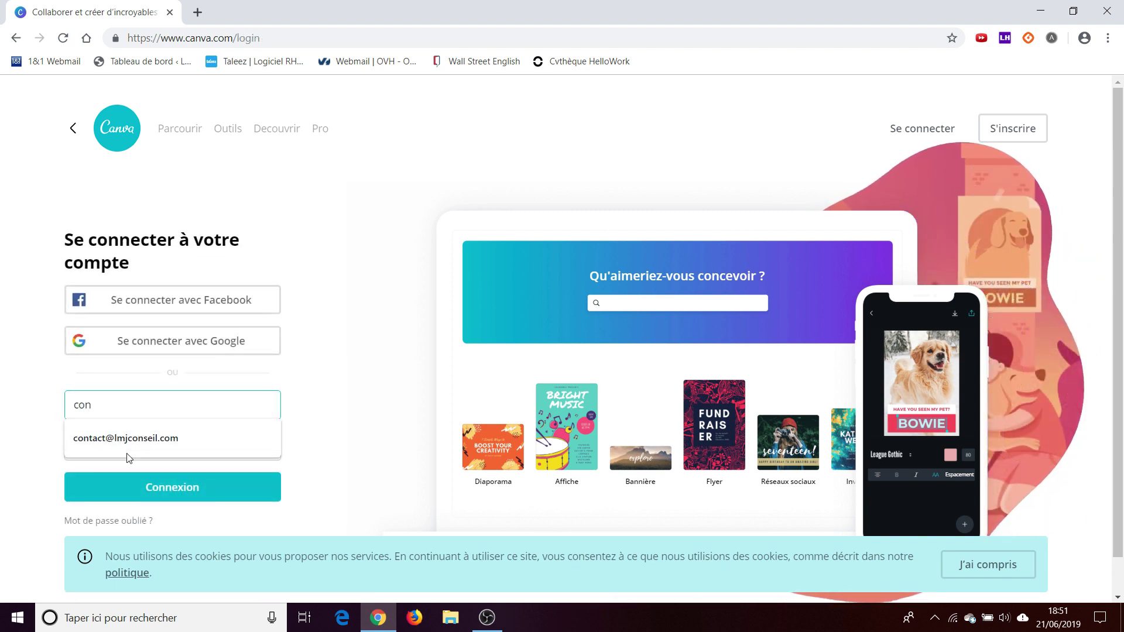
{"action": "left_click", "coordinate": [123, 442]}
{"action": "left_click", "coordinate": [120, 441]}
{"action": "type", "text": "••••••••"}
{"action": "left_click", "coordinate": [122, 485]}
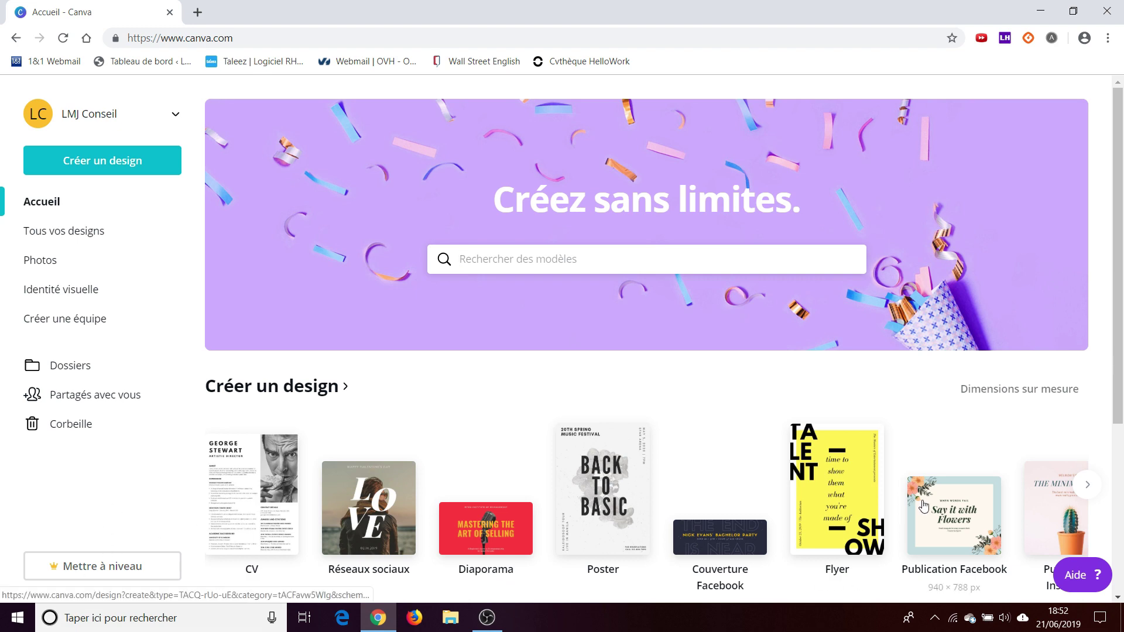
{"action": "scroll", "coordinate": [1122, 447], "scroll_direction": "down", "scroll_amount": 1}
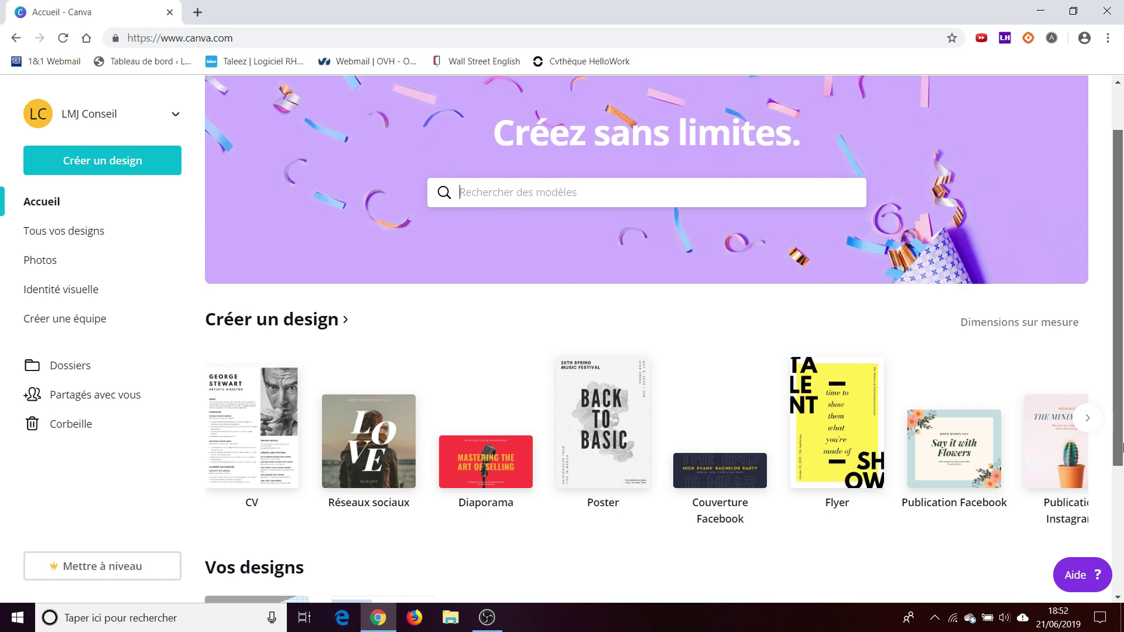
{"action": "left_click_drag", "start_coordinate": [1122, 448], "coordinate": [1122, 568]}
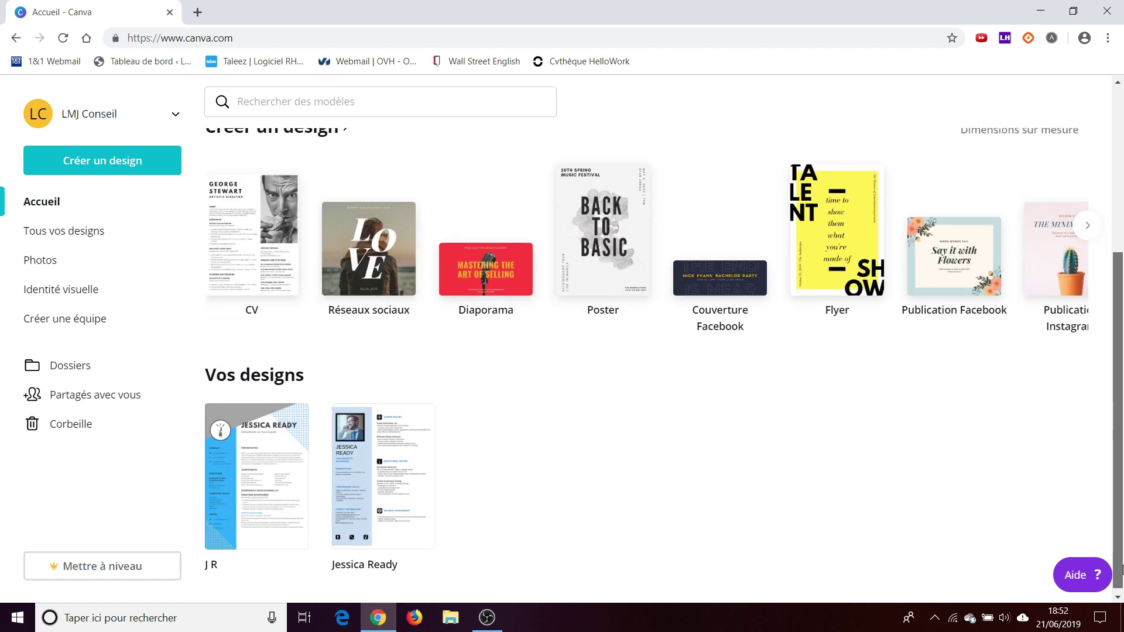
{"action": "scroll", "coordinate": [510, 366], "scroll_direction": "up", "scroll_amount": 5}
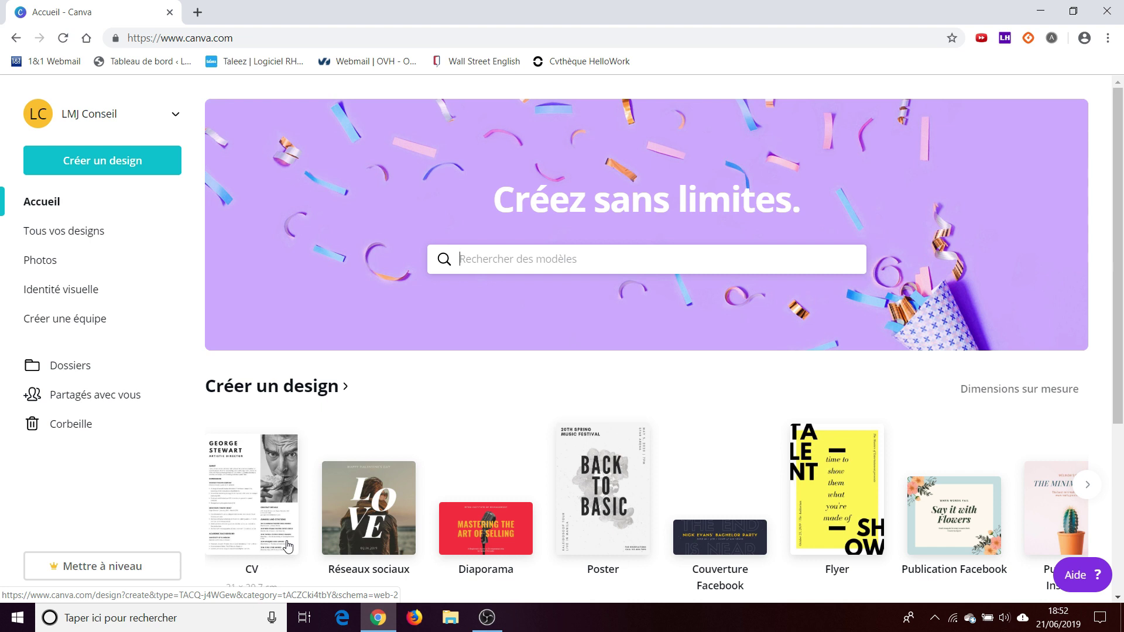
- Search templates for 'cv' and create a 21 × 29,7 cm CV design
{"action": "left_click", "coordinate": [519, 265]}
{"action": "type", "text": "cv"}
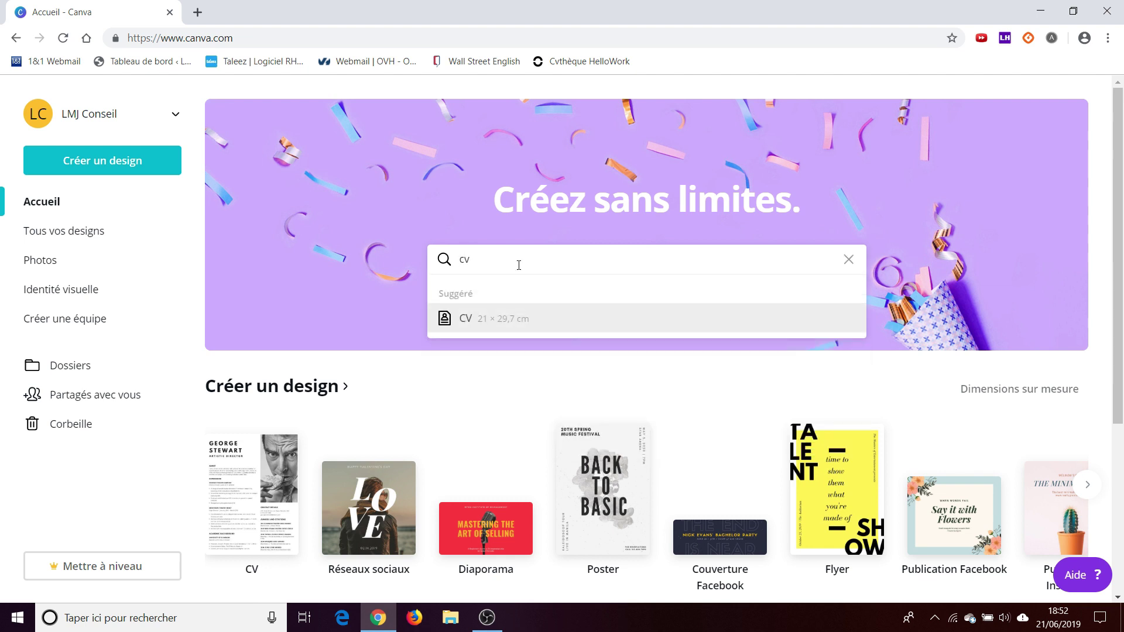
{"action": "left_click", "coordinate": [509, 320]}
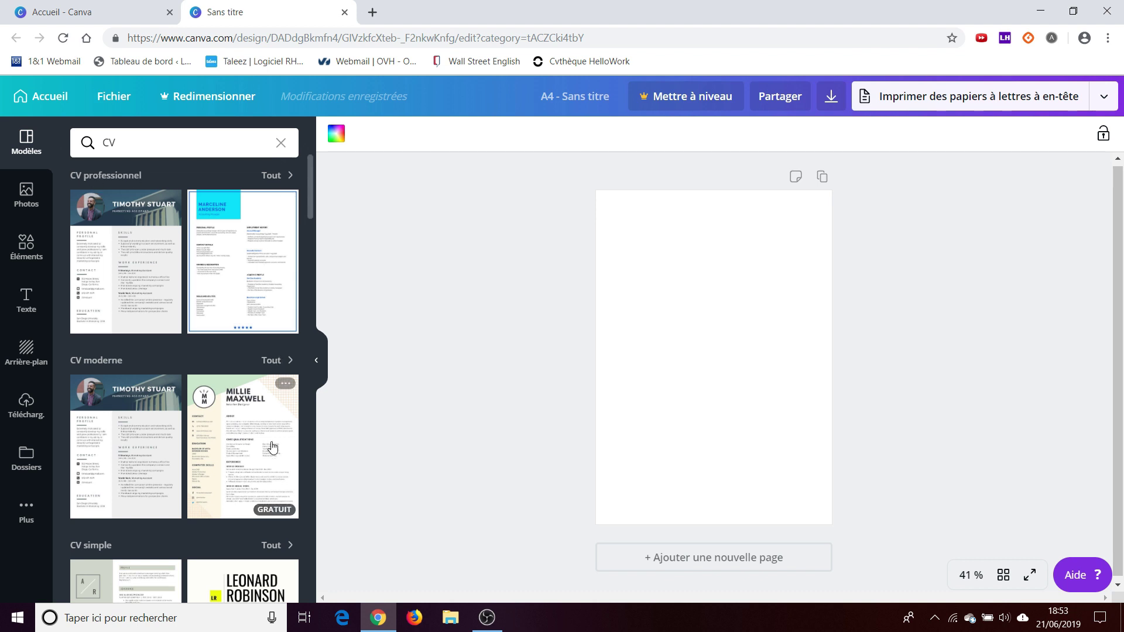
{"action": "left_click_drag", "start_coordinate": [311, 188], "coordinate": [308, 322]}
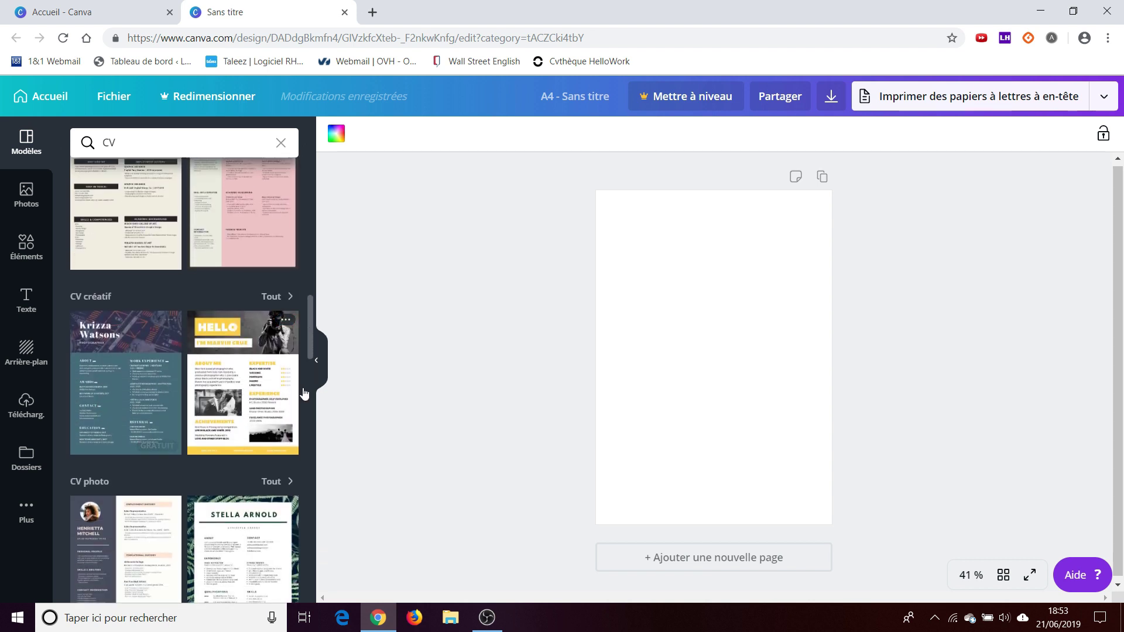
{"action": "left_click_drag", "start_coordinate": [311, 316], "coordinate": [304, 416]}
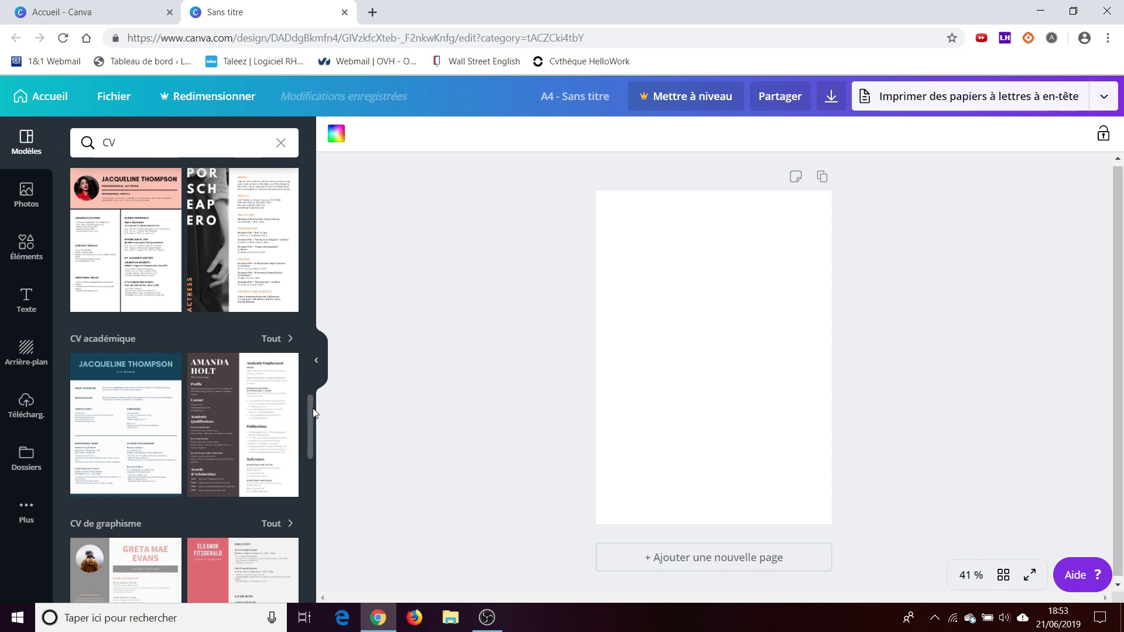
{"action": "scroll", "coordinate": [225, 241], "scroll_direction": "down", "scroll_amount": 3}
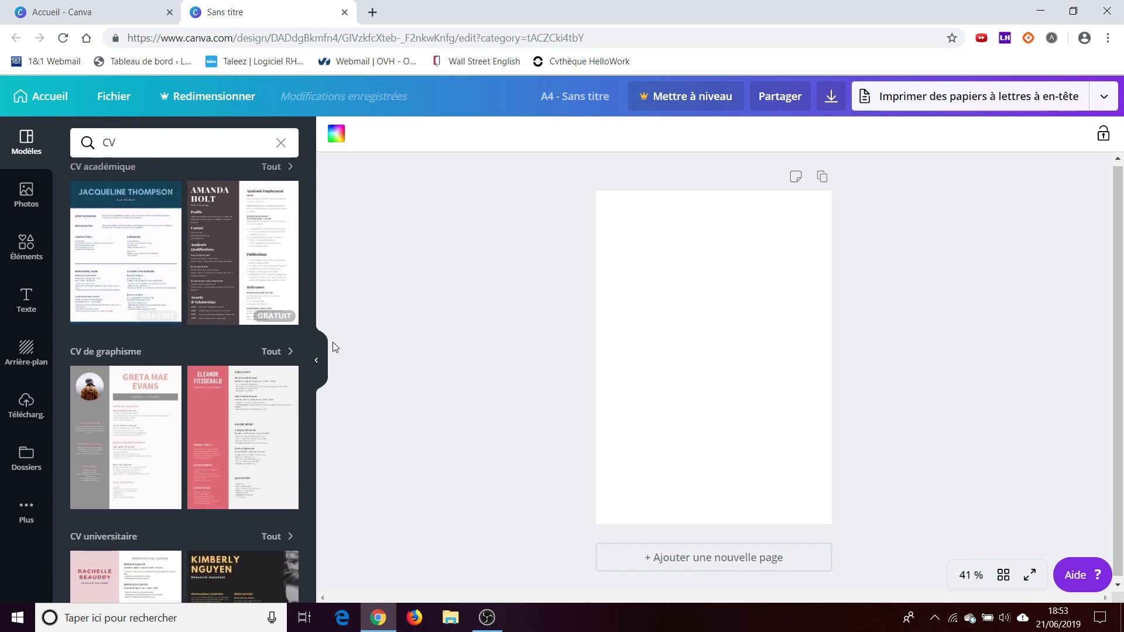
{"action": "left_click_drag", "start_coordinate": [311, 422], "coordinate": [305, 495]}
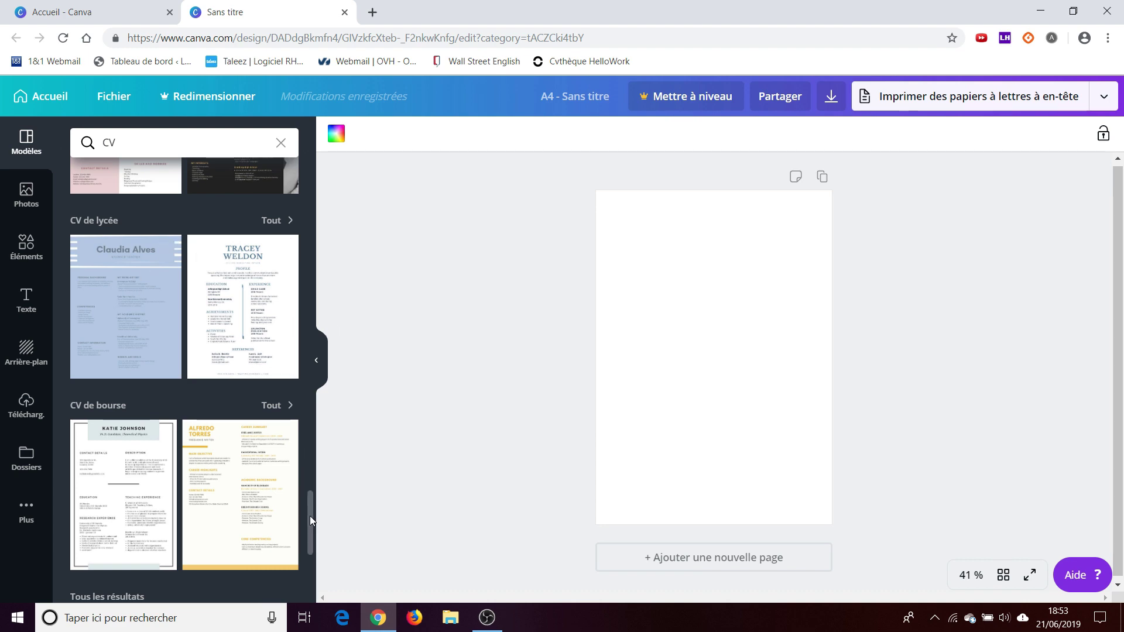
{"action": "left_click_drag", "start_coordinate": [310, 516], "coordinate": [312, 165]}
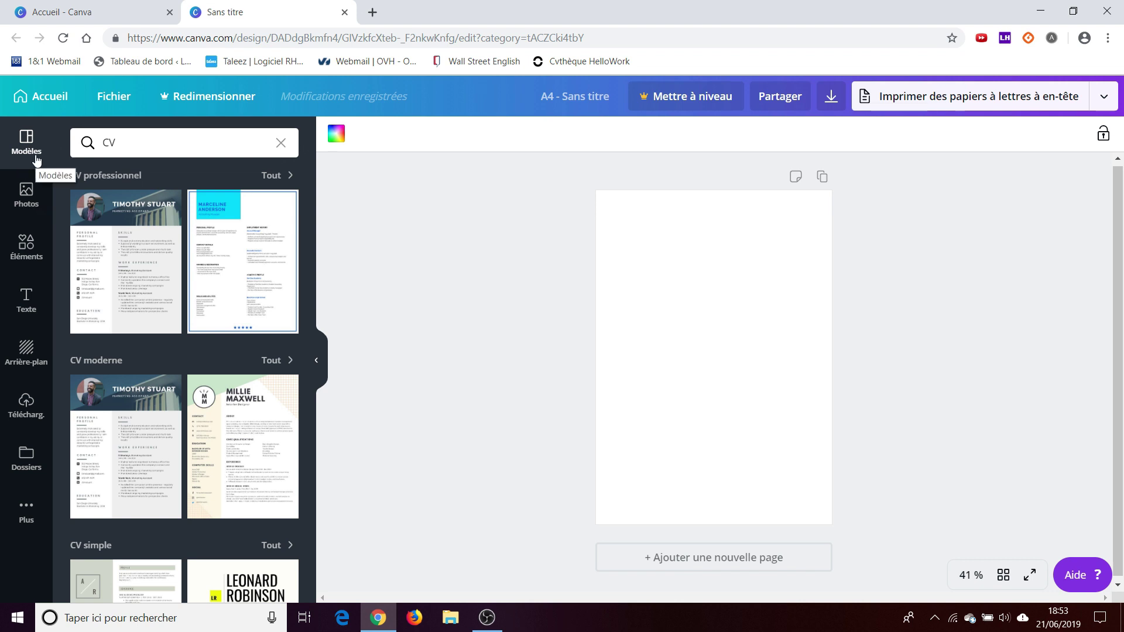
- Search the stock photos for 'bureau', then bring up the graphic elements library
{"action": "left_click", "coordinate": [24, 192]}
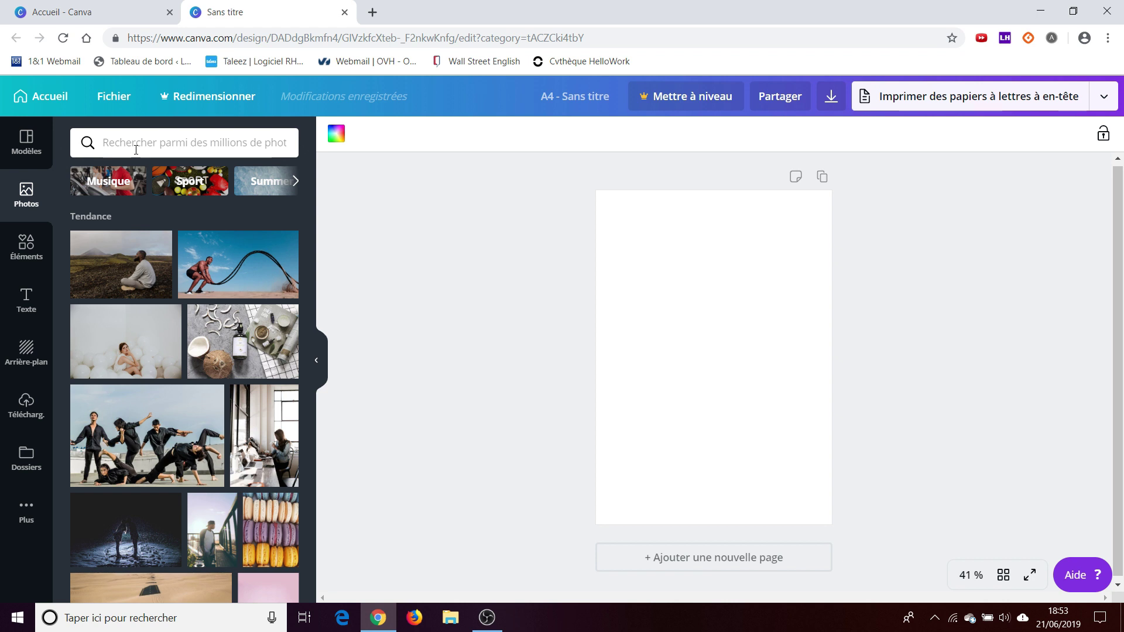
{"action": "left_click", "coordinate": [171, 155]}
{"action": "type", "text": "bureau"}
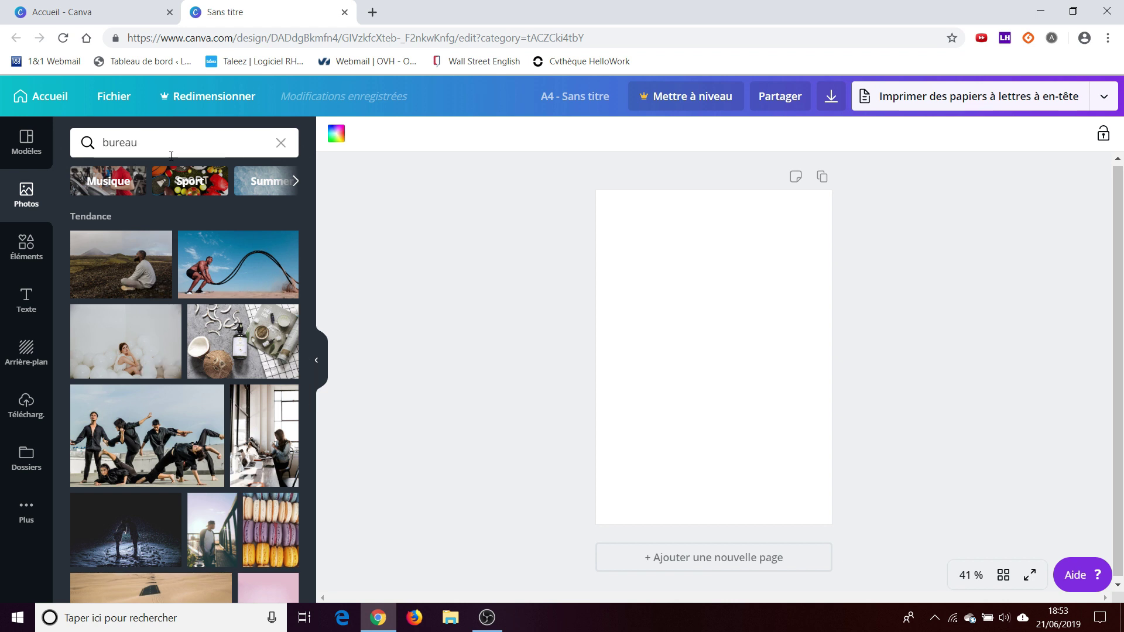
{"action": "key", "text": "Return"}
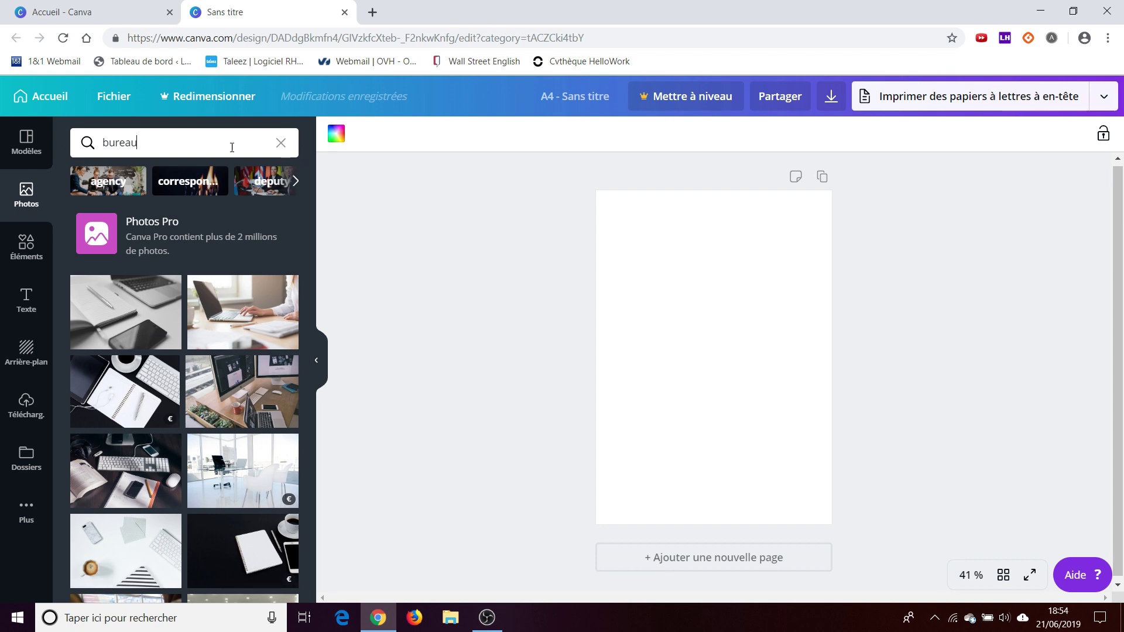
{"action": "left_click", "coordinate": [26, 249]}
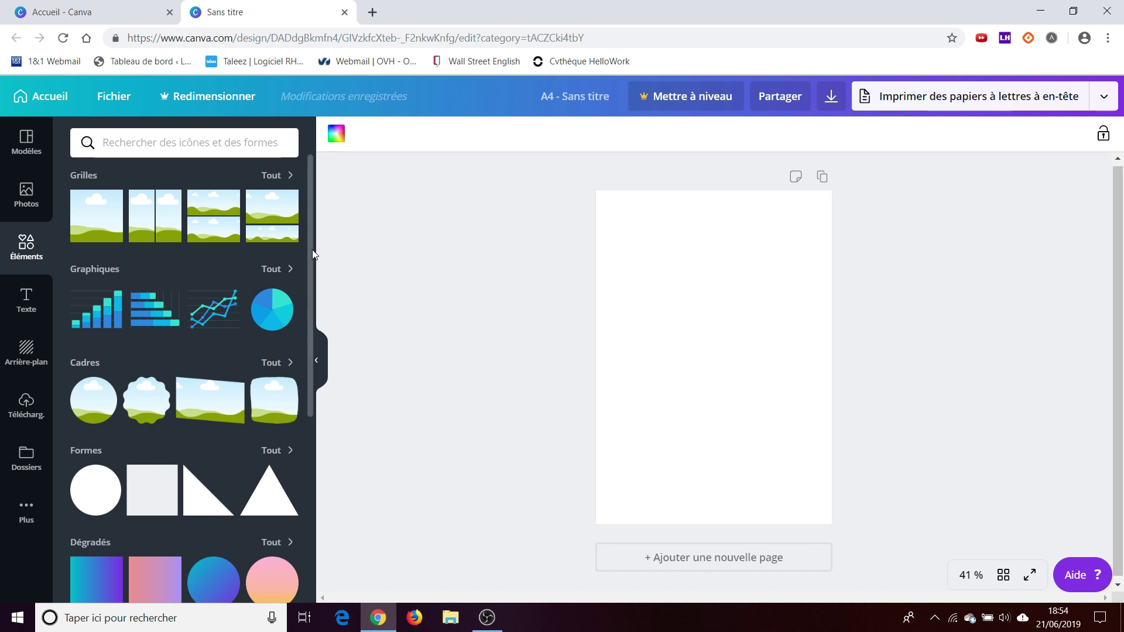
- Show all social network elements and search them for 'linkedin', then display the text styles
{"action": "scroll", "coordinate": [311, 274], "scroll_direction": "down", "scroll_amount": 1}
{"action": "left_click_drag", "start_coordinate": [311, 319], "coordinate": [309, 452]}
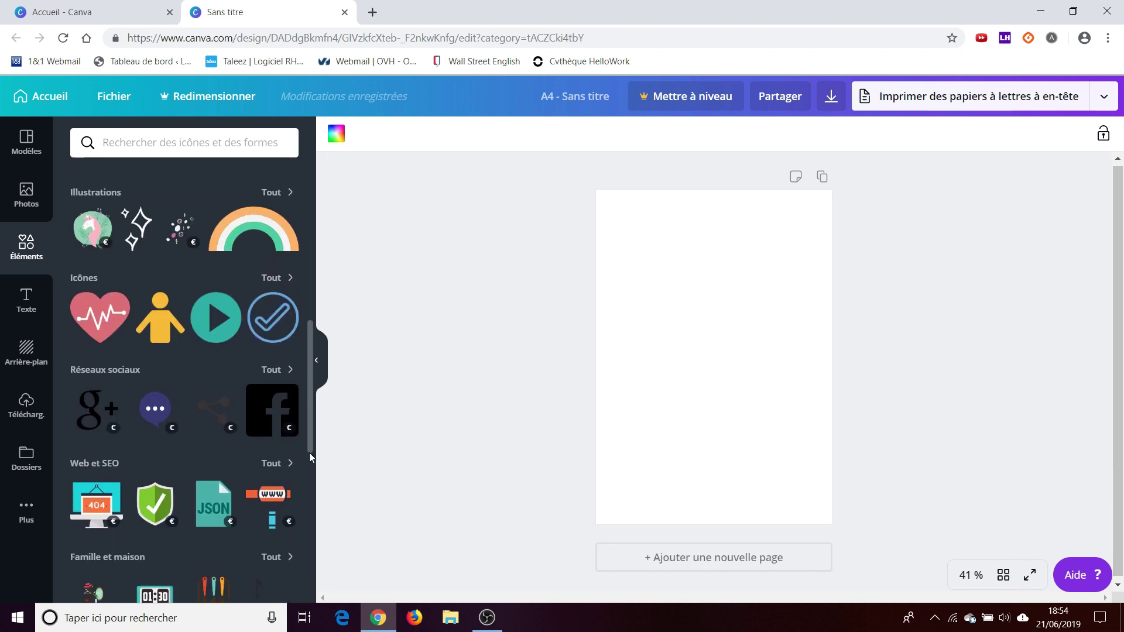
{"action": "left_click", "coordinate": [271, 371]}
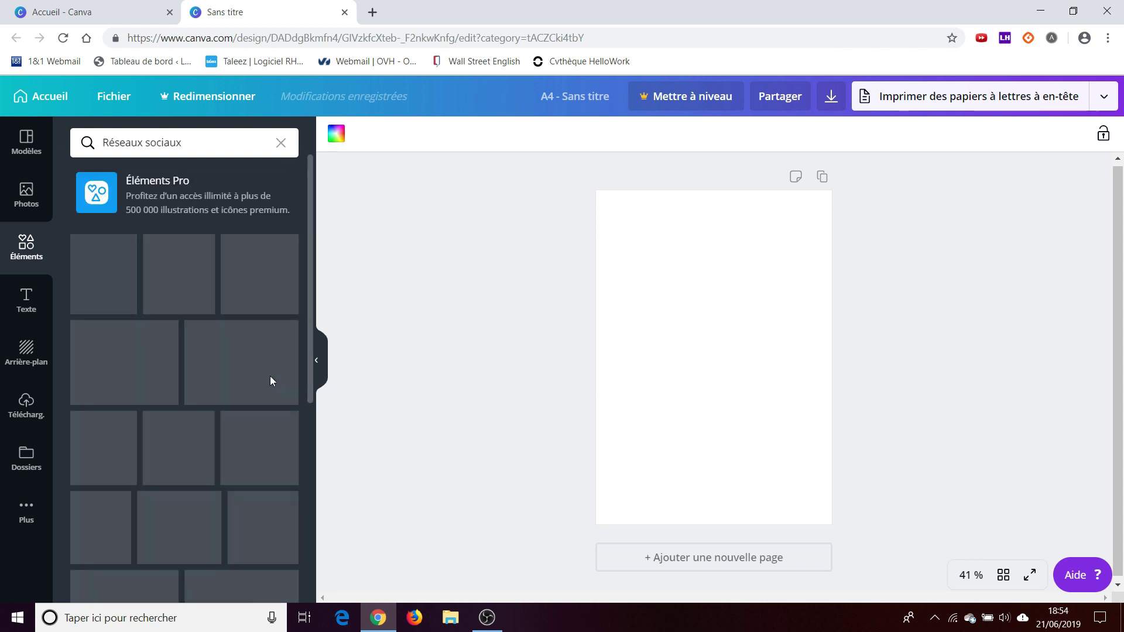
{"action": "triple_click", "coordinate": [158, 144]}
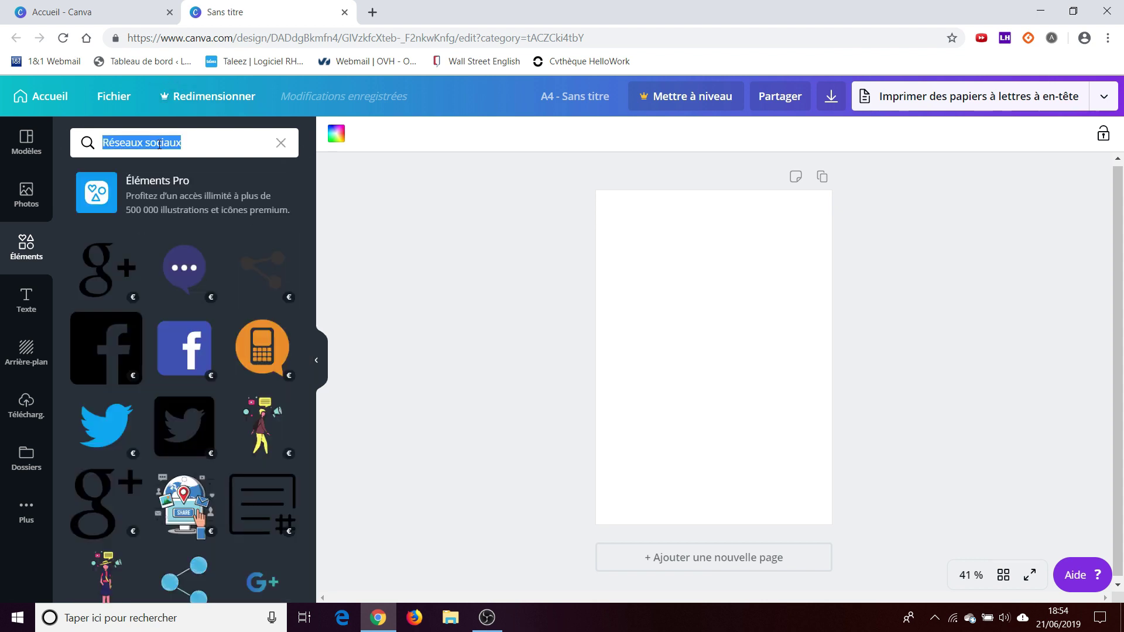
{"action": "type", "text": "linkedin"}
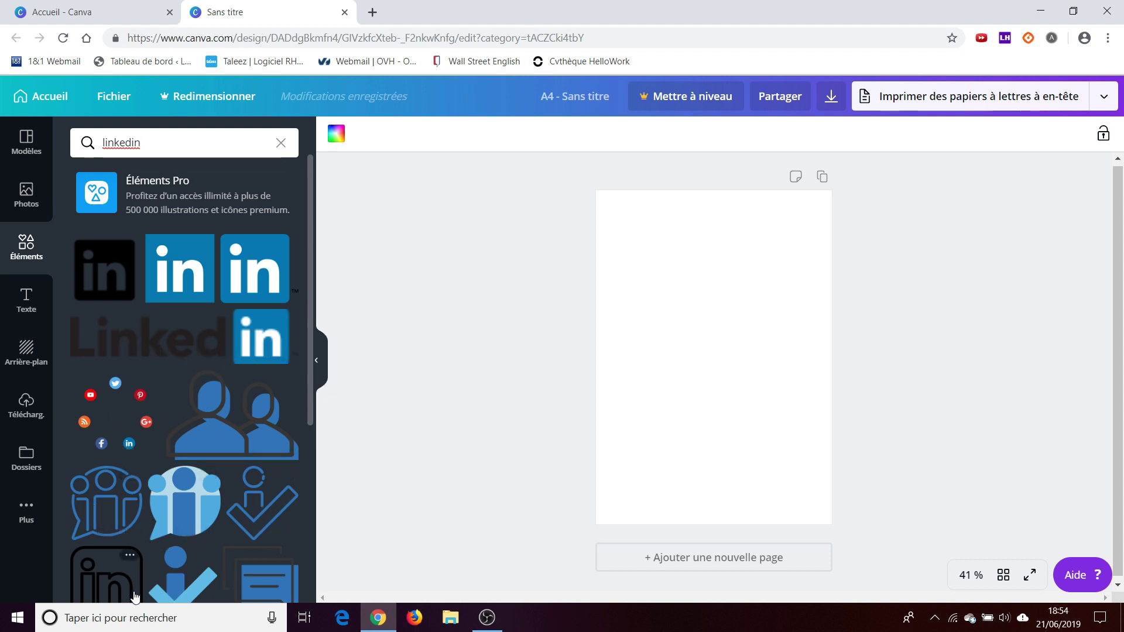
{"action": "left_click", "coordinate": [36, 318]}
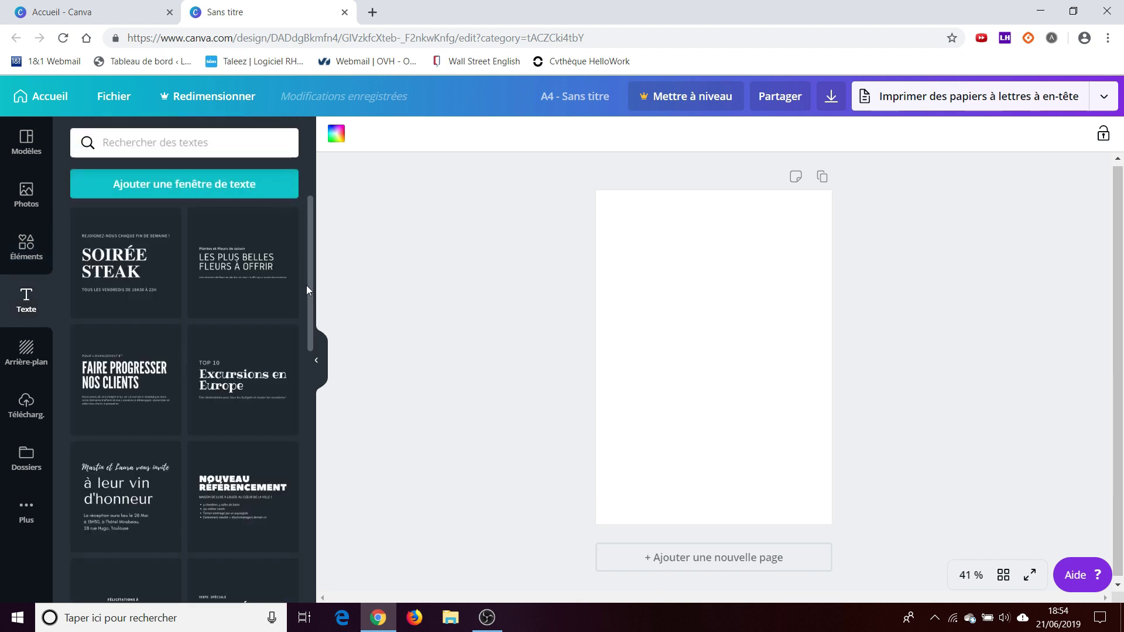
- Look through the Background and Uploads panels, then list all 'CV moderne' templates
{"action": "scroll", "coordinate": [311, 285], "scroll_direction": "down", "scroll_amount": 10}
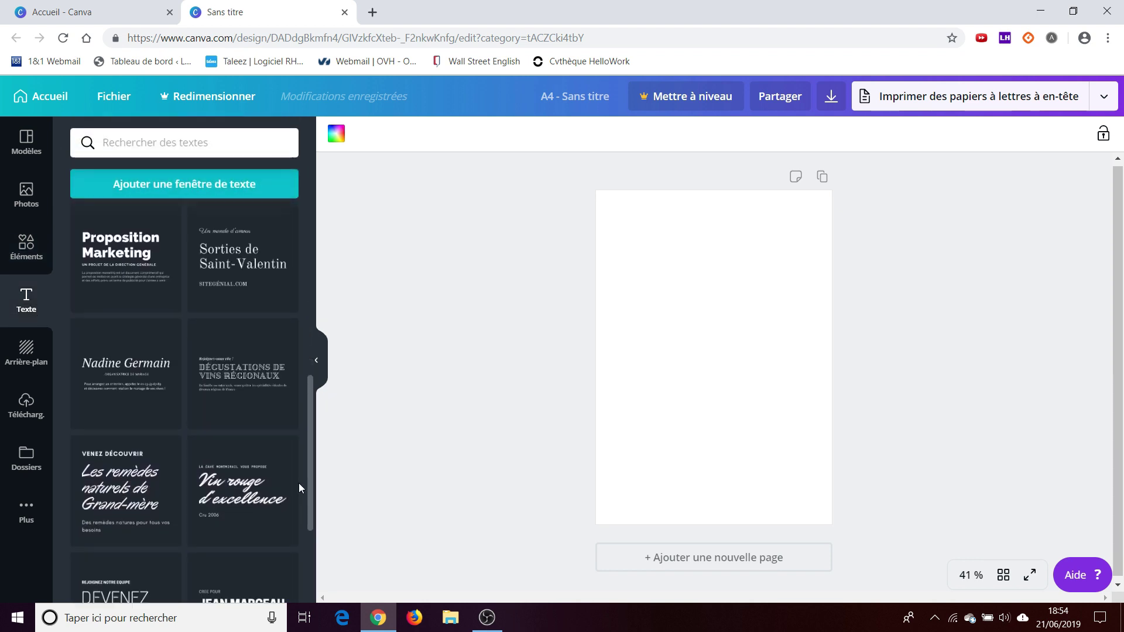
{"action": "left_click", "coordinate": [25, 349]}
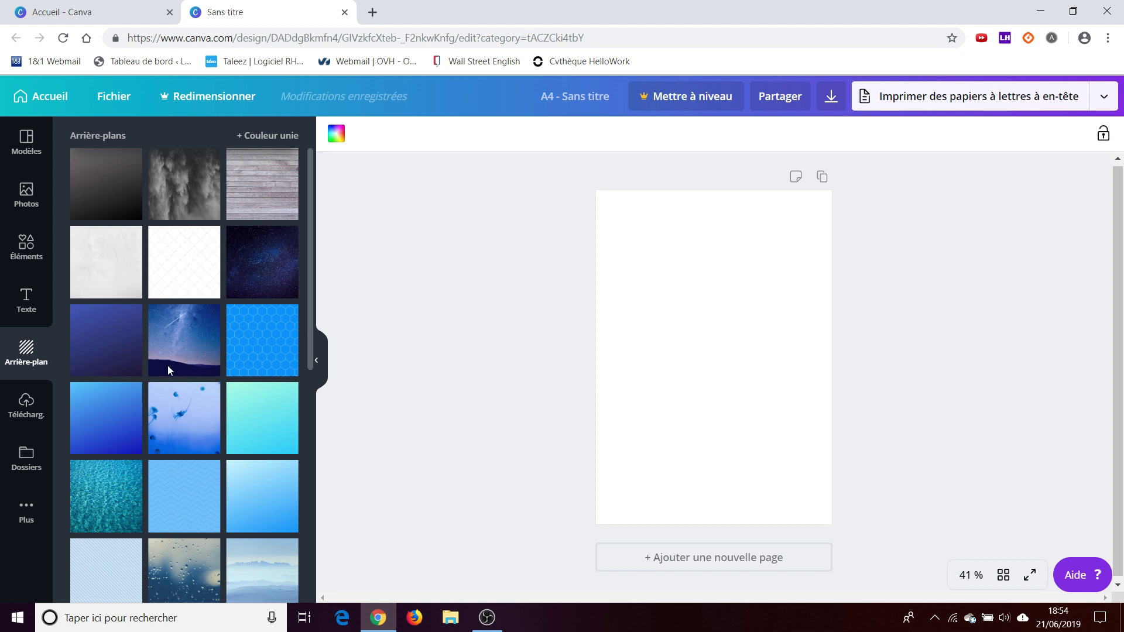
{"action": "left_click", "coordinate": [17, 423]}
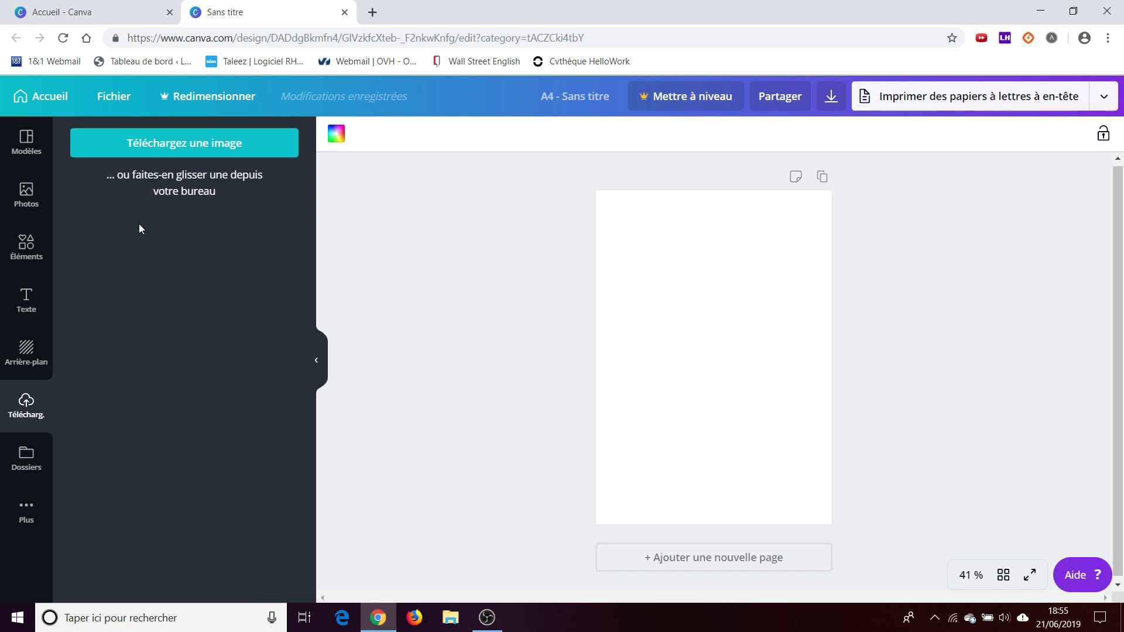
{"action": "left_click", "coordinate": [28, 140]}
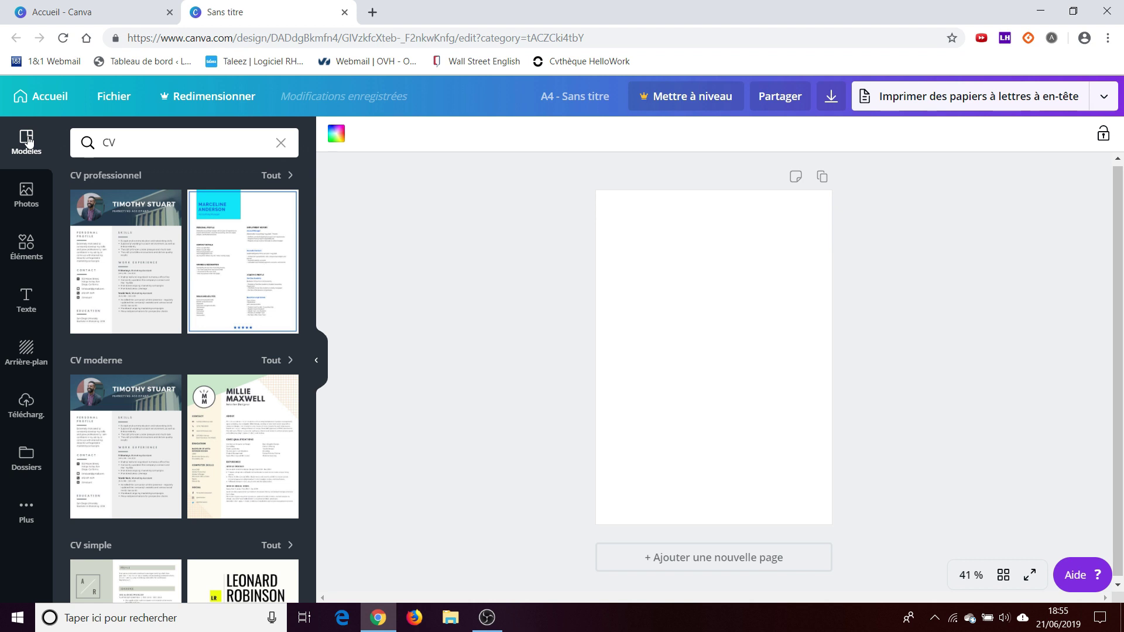
{"action": "left_click", "coordinate": [271, 361]}
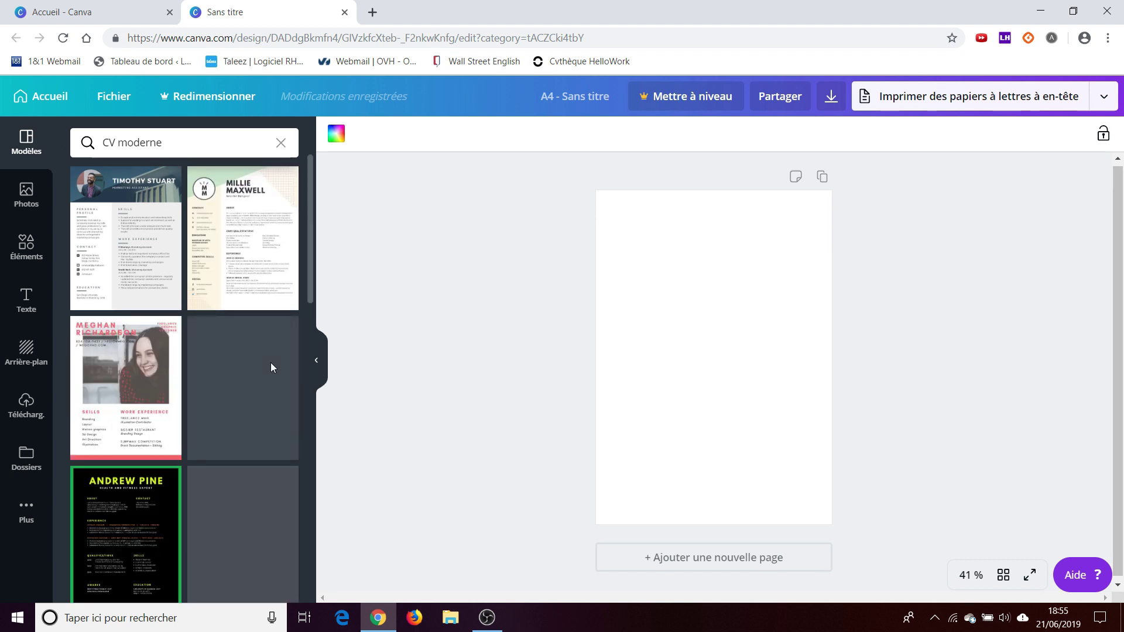
- Apply the monogram modern CV template and zoom the page to 75 % on the name heading
{"action": "left_click", "coordinate": [208, 218]}
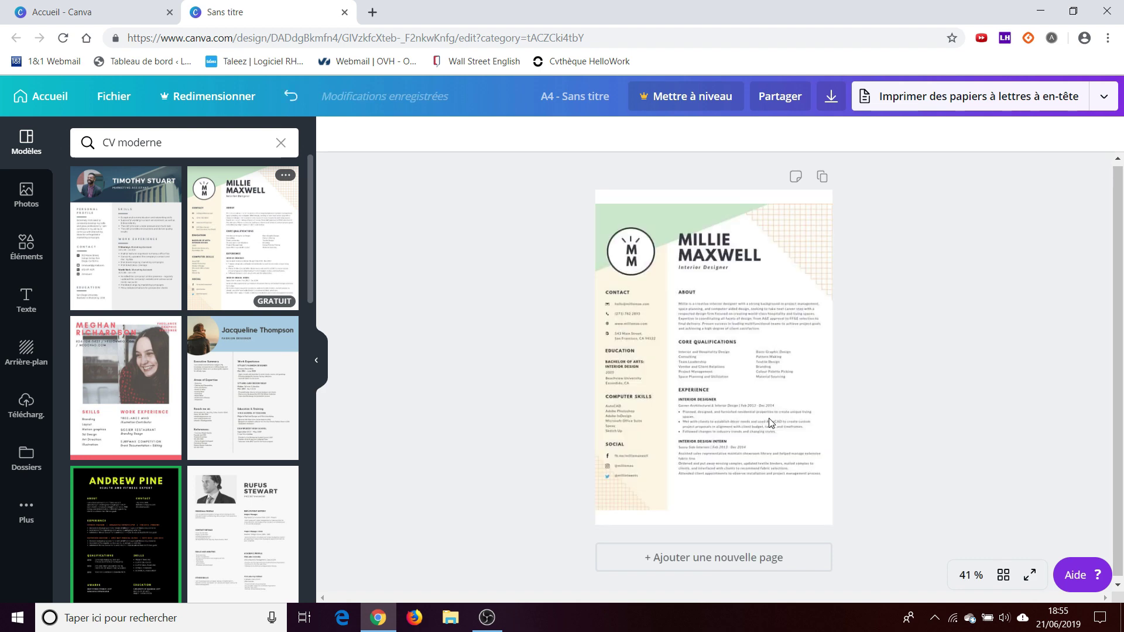
{"action": "left_click", "coordinate": [985, 572]}
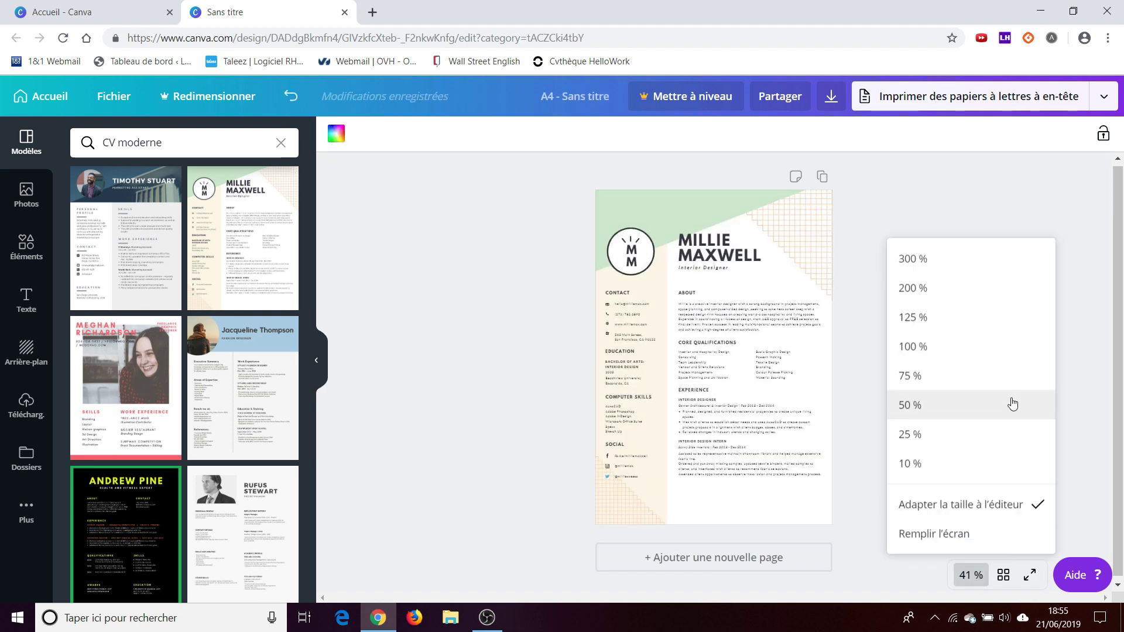
{"action": "left_click", "coordinate": [1002, 375]}
{"action": "left_click_drag", "start_coordinate": [1118, 249], "coordinate": [1121, 195]}
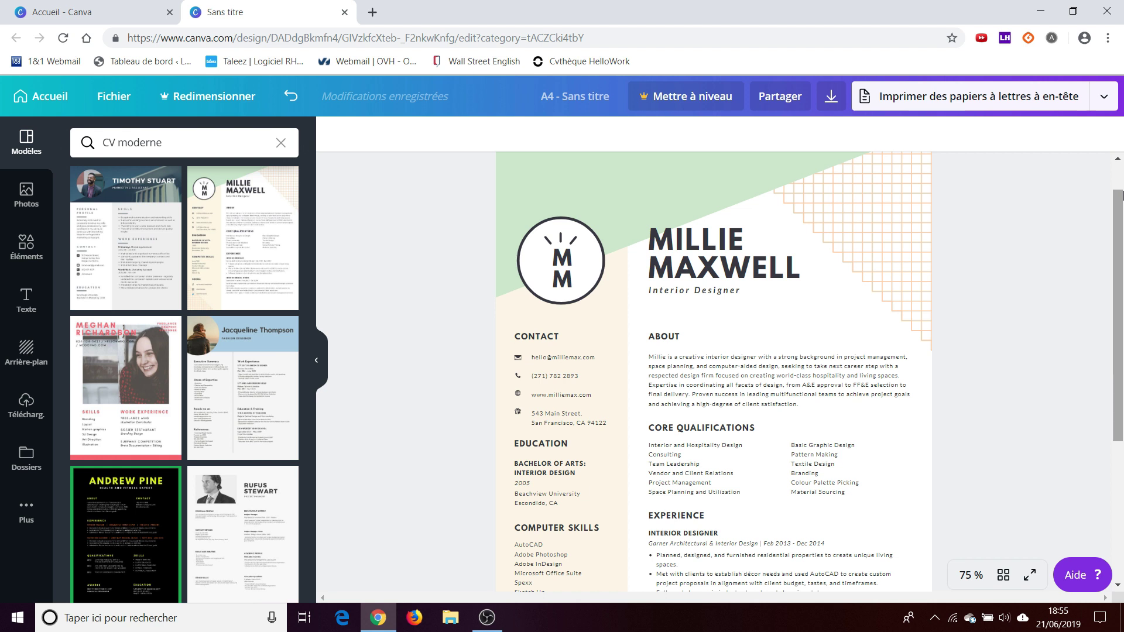
{"action": "left_click", "coordinate": [667, 239]}
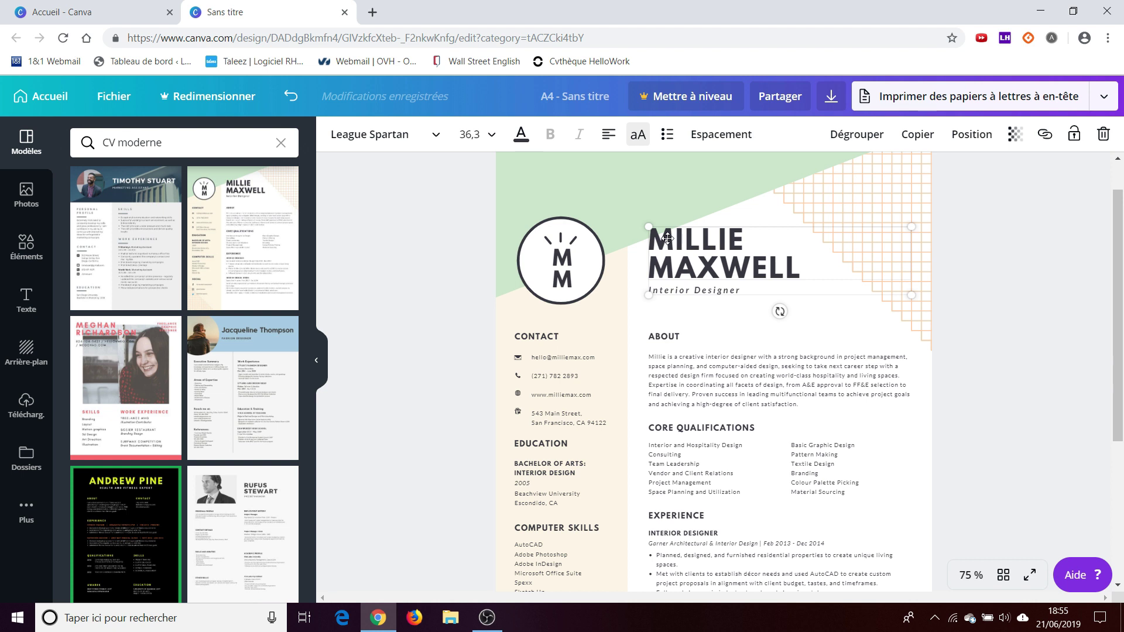
- Replace both lines of the name heading with the candidate's full name
{"action": "double_click", "coordinate": [668, 238]}
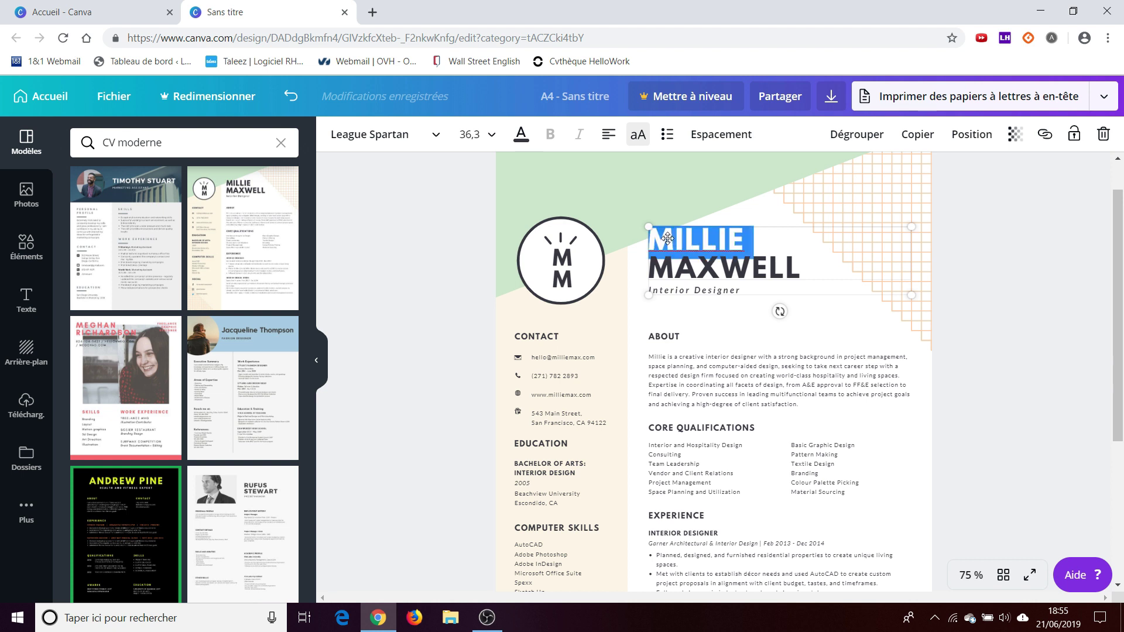
{"action": "left_click", "coordinate": [713, 256]}
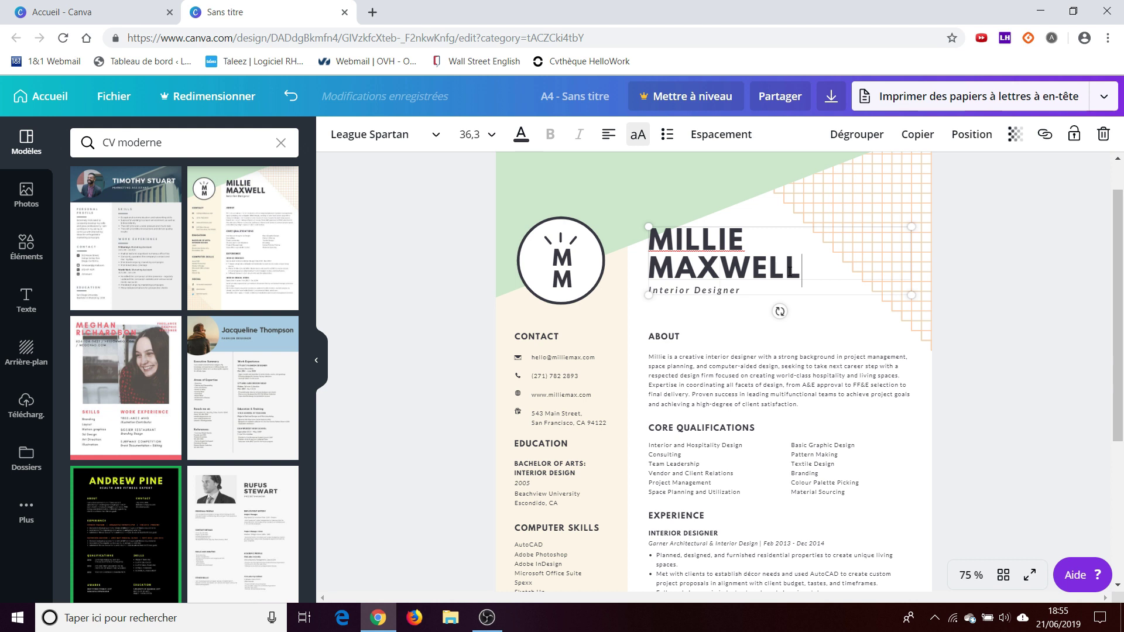
{"action": "left_click_drag", "start_coordinate": [801, 272], "coordinate": [647, 231]}
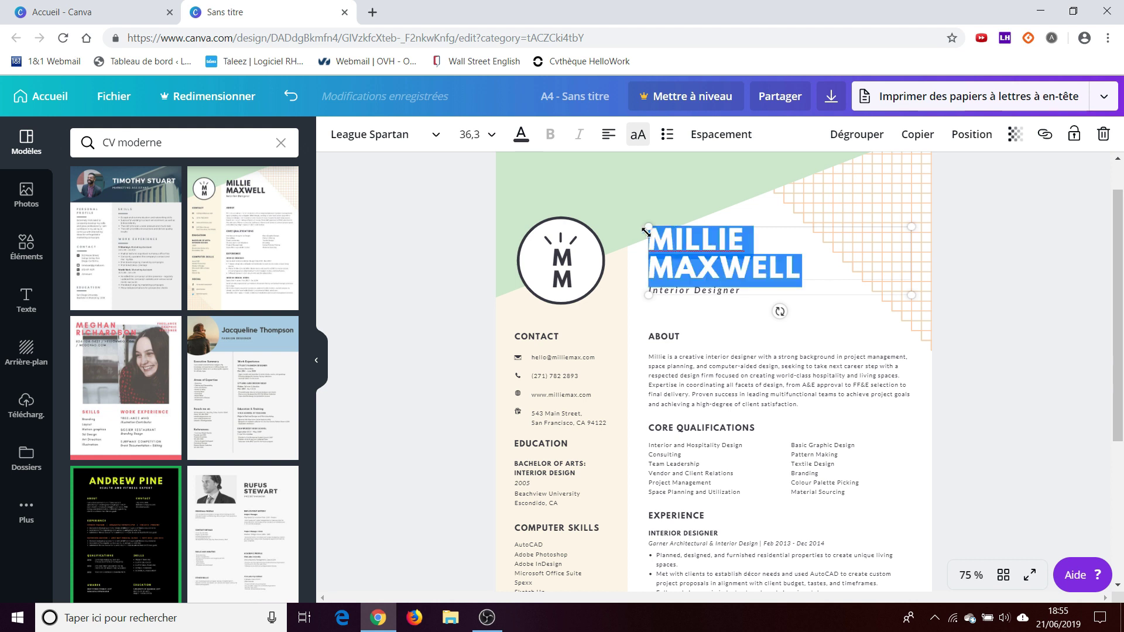
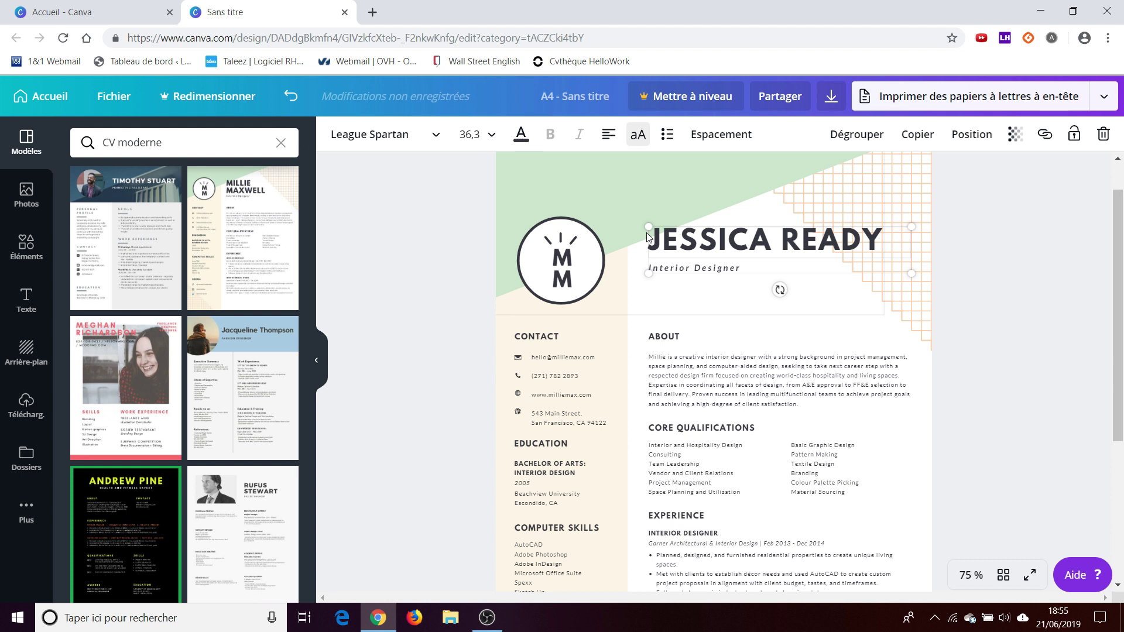
- Set the subtitle to 'Consultante en recrutement' and select the About and Core Qualifications text boxes
{"action": "double_click", "coordinate": [666, 273]}
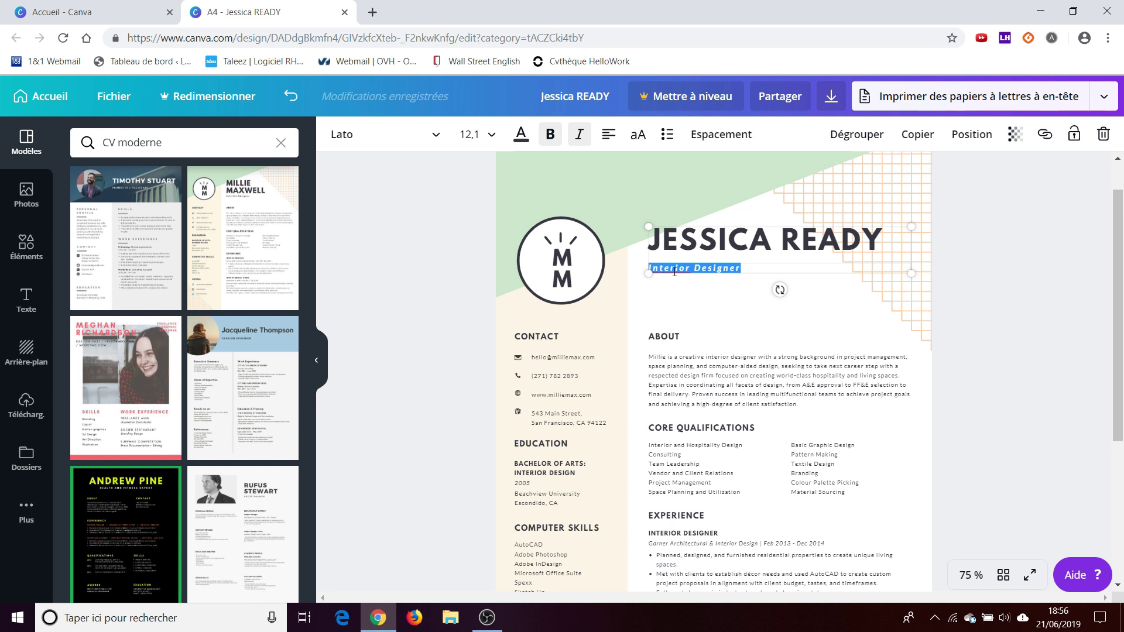
{"action": "type", "text": "Consultante en recrutement"}
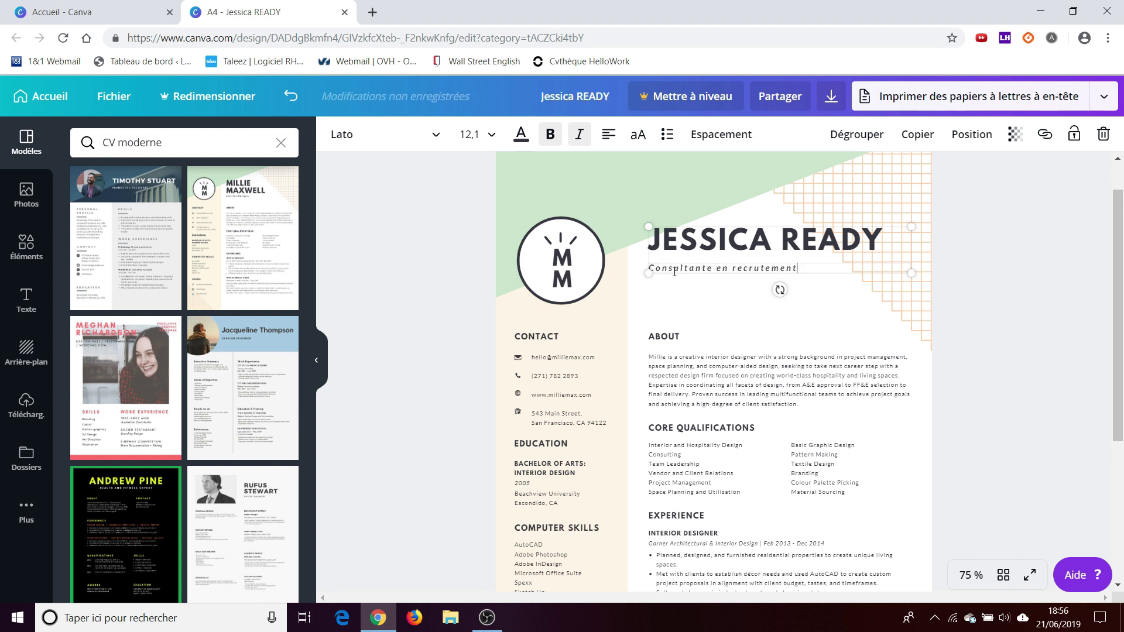
{"action": "left_click_drag", "start_coordinate": [1122, 246], "coordinate": [1122, 311]}
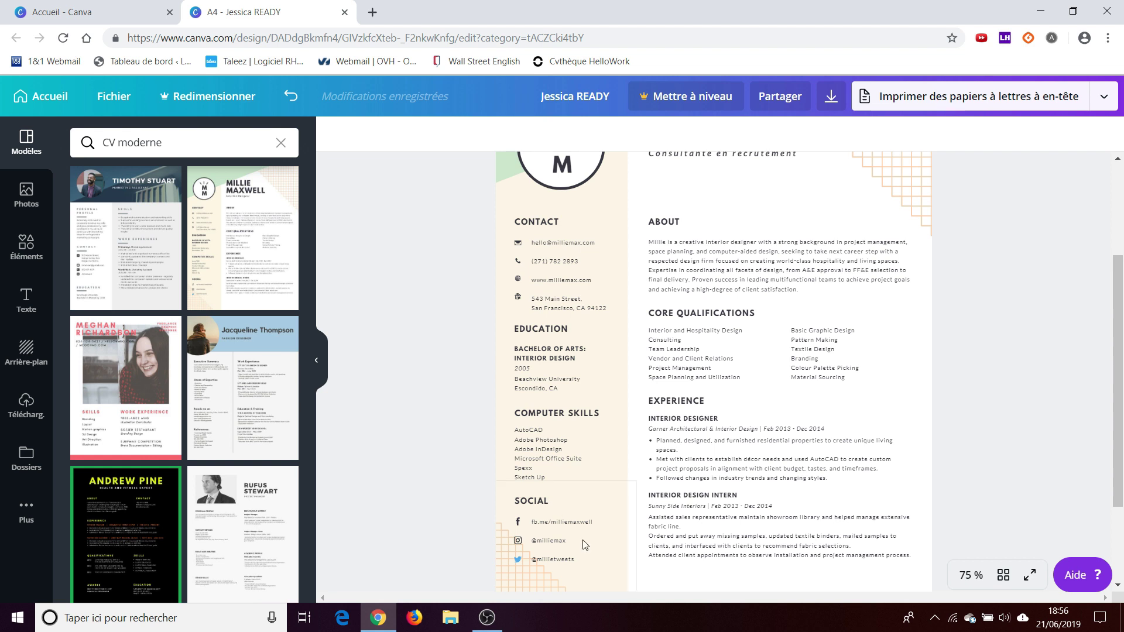
{"action": "left_click", "coordinate": [665, 223]}
{"action": "double_click", "coordinate": [665, 223]}
{"action": "left_click", "coordinate": [703, 313]}
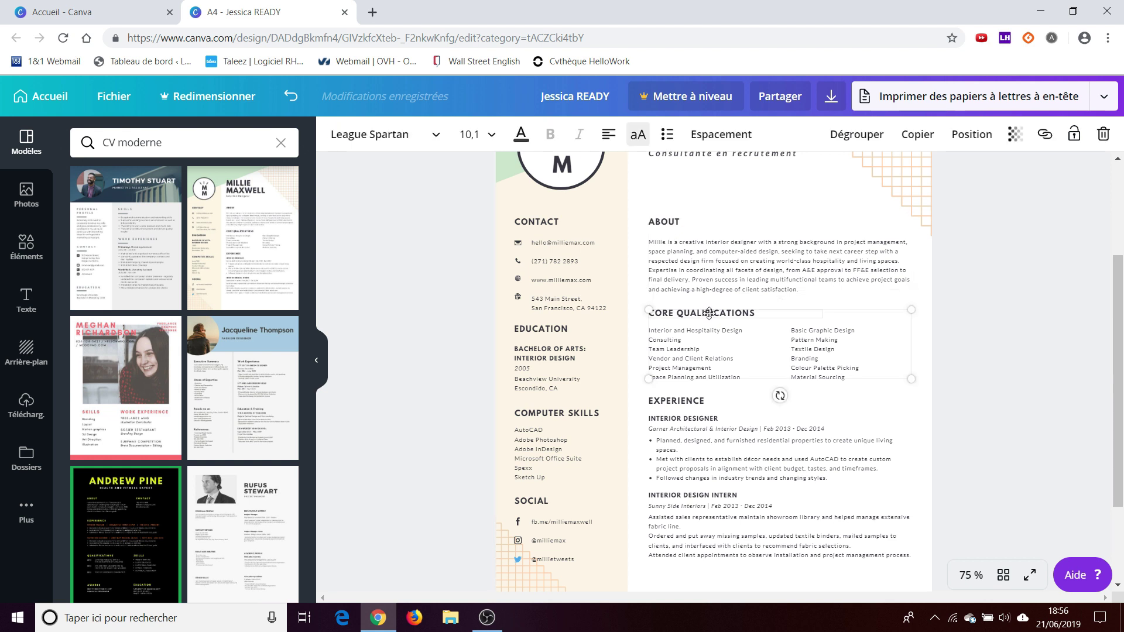
- Change the circular monogram from MM to the initials J over R on two lines
{"action": "key", "text": "Escape"}
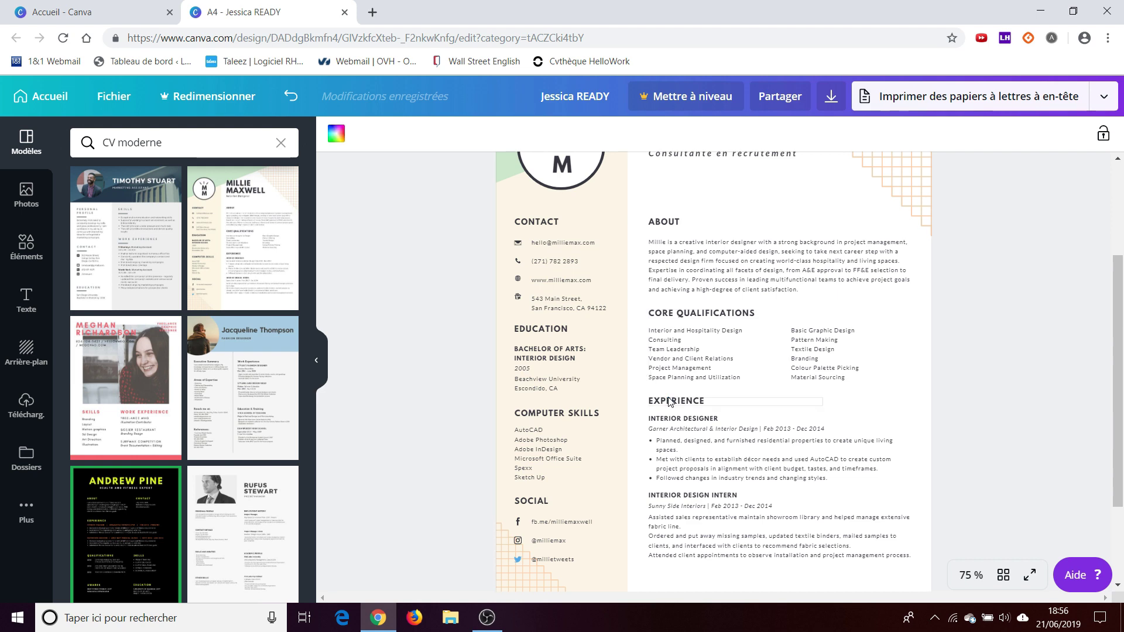
{"action": "left_click_drag", "start_coordinate": [1123, 315], "coordinate": [1123, 256]}
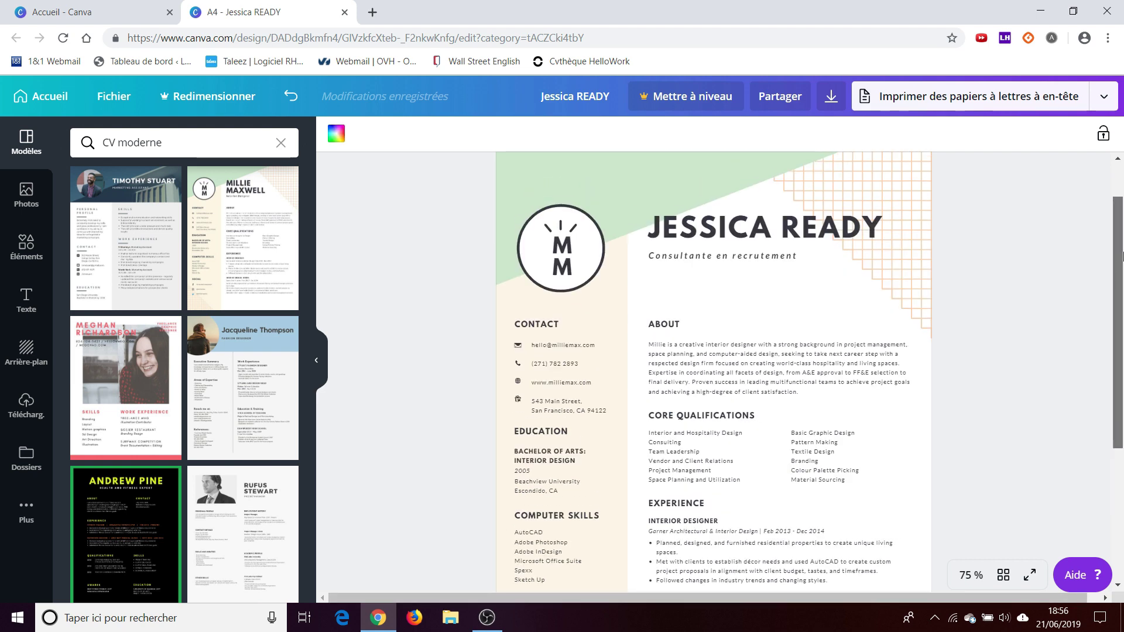
{"action": "left_click", "coordinate": [567, 252]}
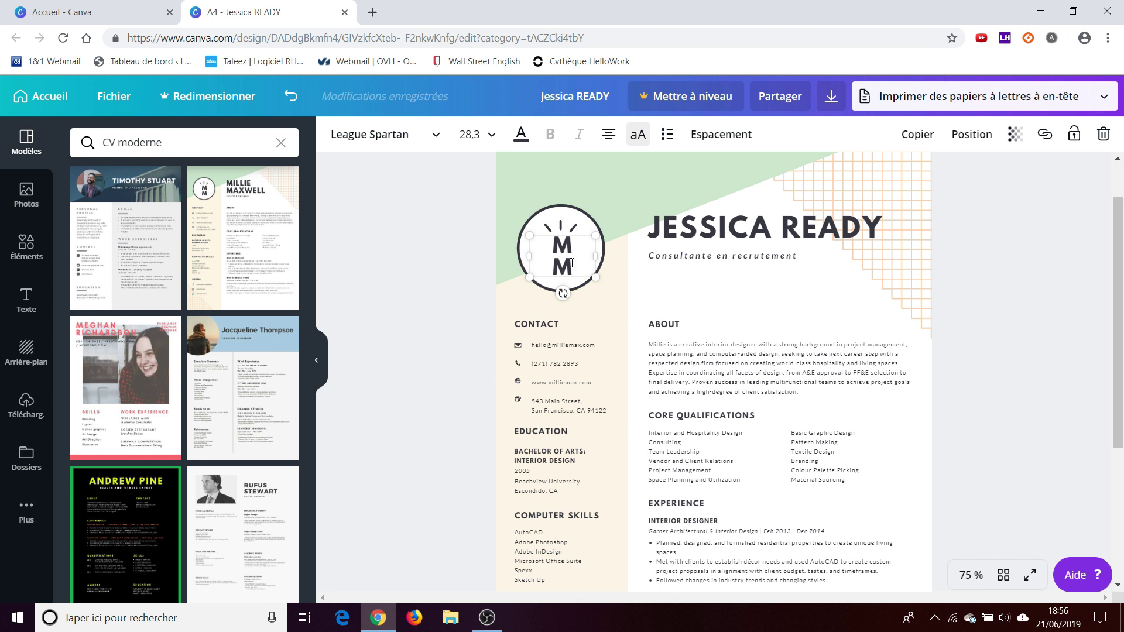
{"action": "left_click_drag", "start_coordinate": [572, 263], "coordinate": [559, 246]}
{"action": "type", "text": "J"}
{"action": "key", "text": "Return"}
{"action": "type", "text": "R"}
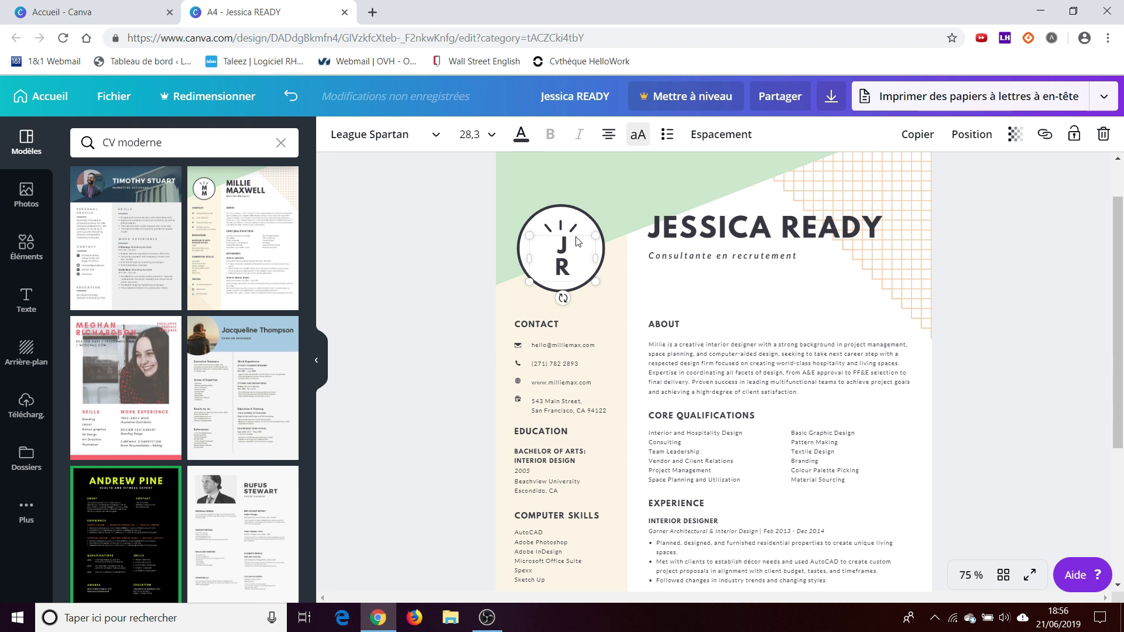
{"action": "left_click", "coordinate": [587, 242]}
{"action": "left_click_drag", "start_coordinate": [572, 273], "coordinate": [535, 231]}
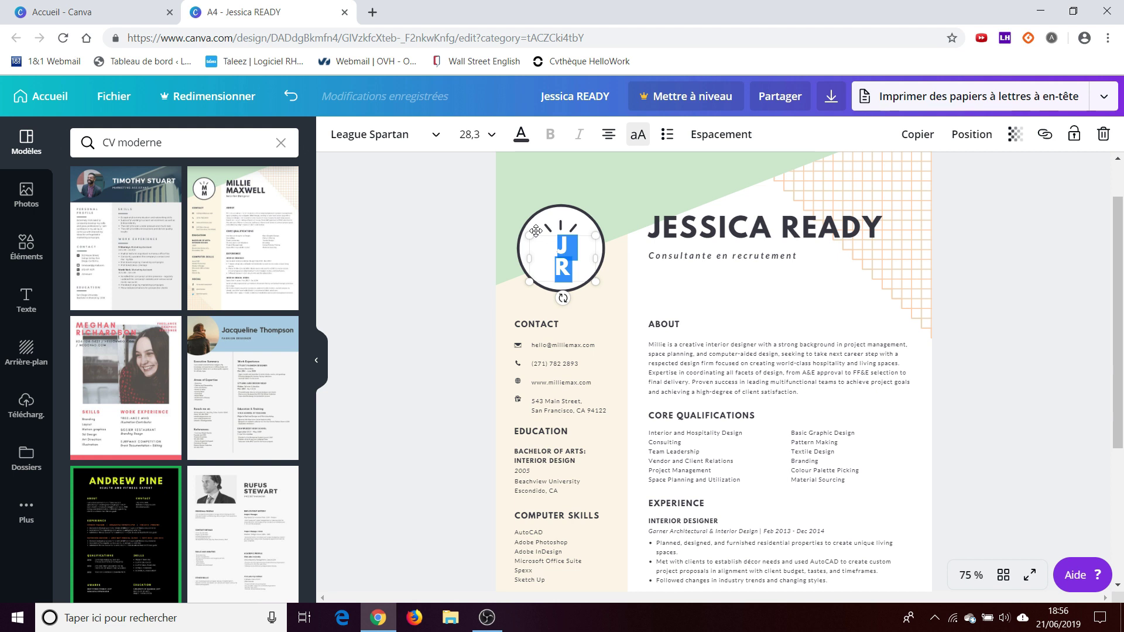
{"action": "left_click", "coordinate": [550, 234]}
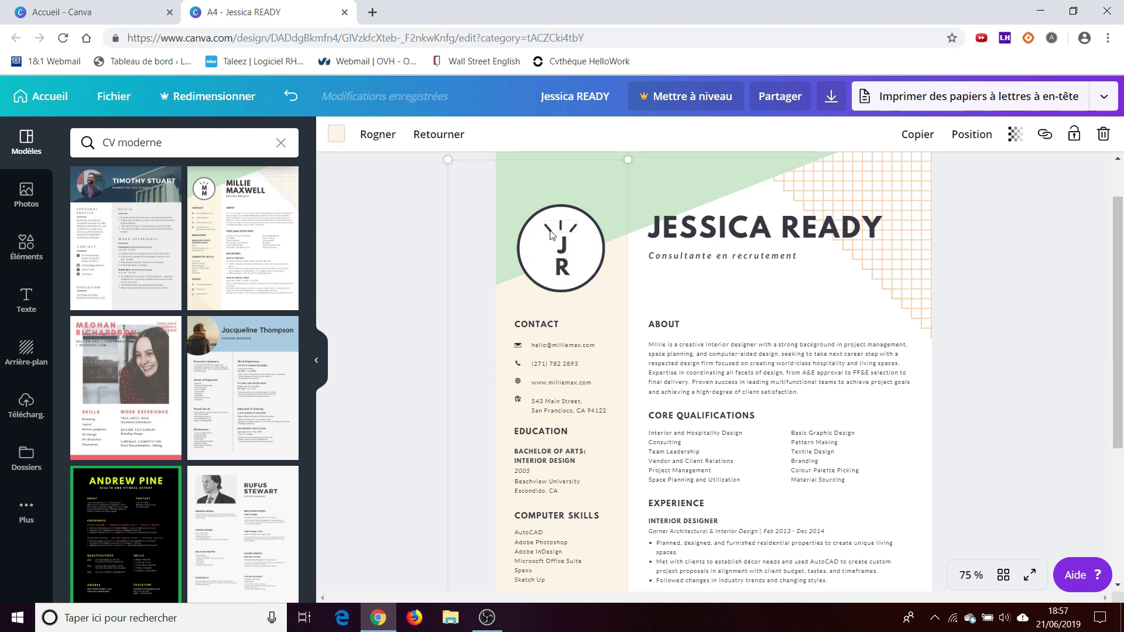
- Replace the sample e-mail with the new contact e-mail address and trim the address line
{"action": "double_click", "coordinate": [555, 345]}
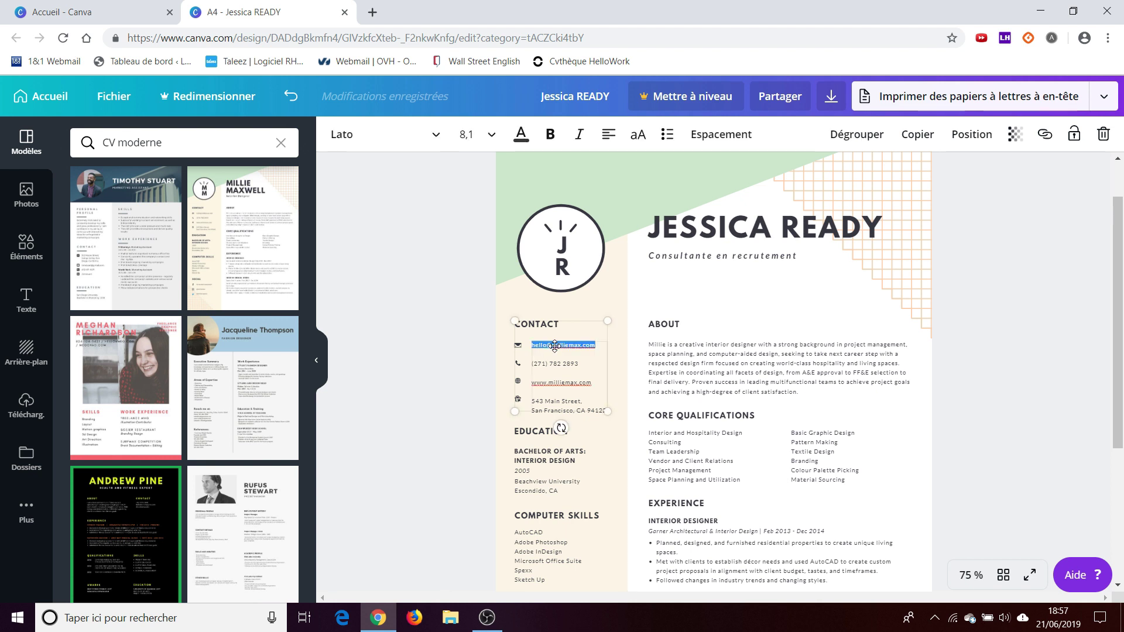
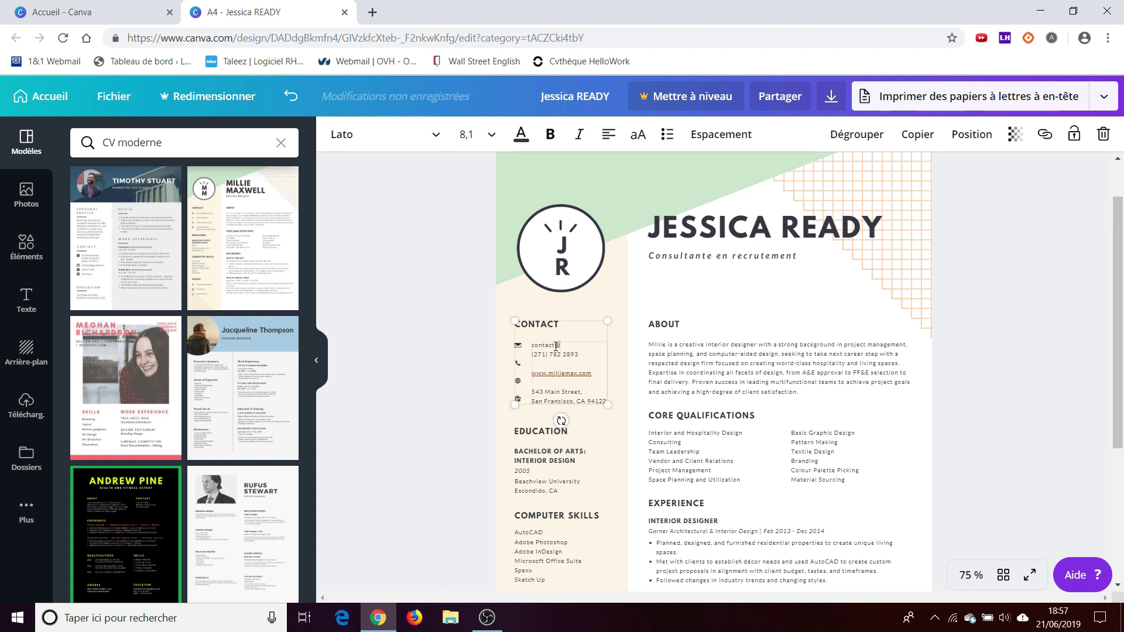
{"action": "key", "text": "Return"}
{"action": "left_click_drag", "start_coordinate": [585, 364], "coordinate": [537, 366]}
{"action": "left_click", "coordinate": [566, 383]}
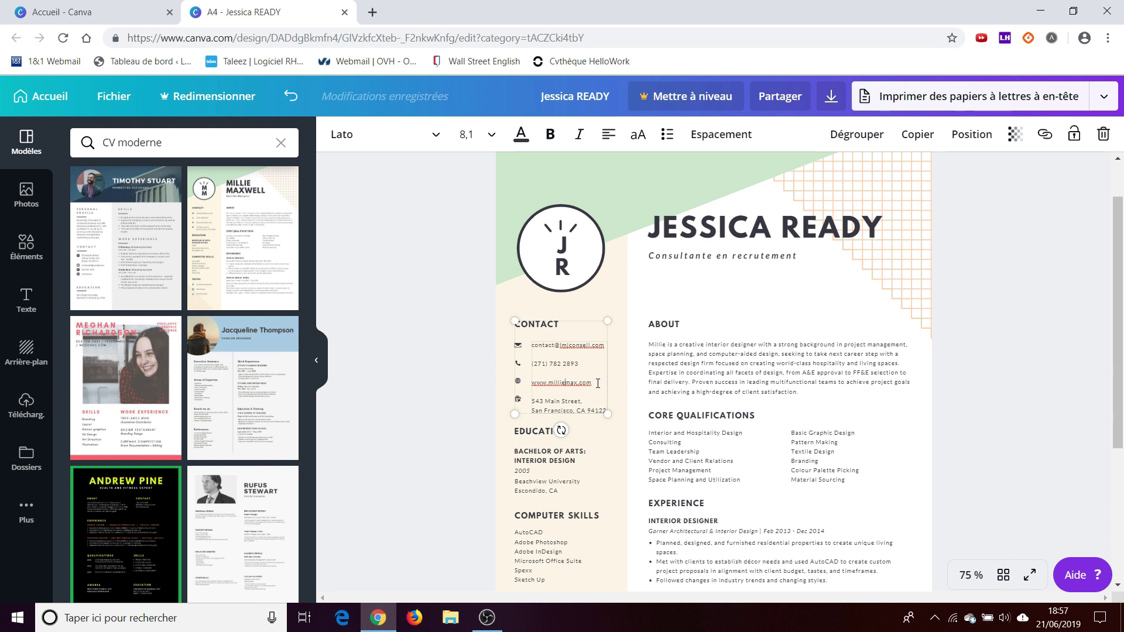
{"action": "left_click_drag", "start_coordinate": [551, 402], "coordinate": [531, 401]}
{"action": "key", "text": "BackSpace"}
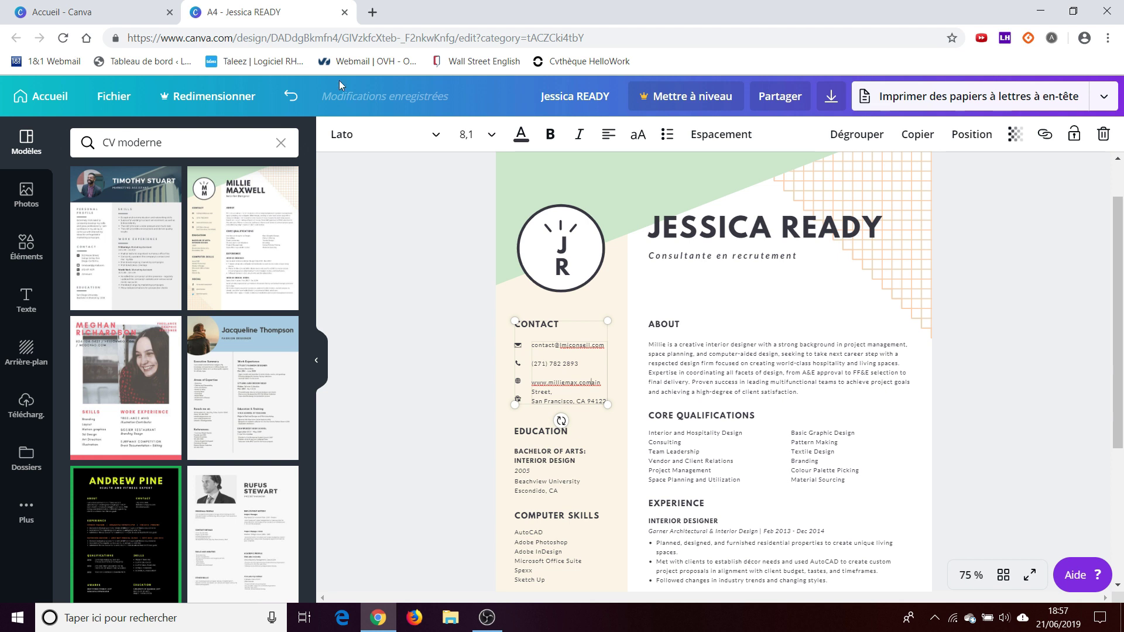
- Undo the address trimming, then delete the website line and its leftover icon
{"action": "left_click", "coordinate": [291, 96]}
{"action": "left_click", "coordinate": [291, 96]}
{"action": "left_click_drag", "start_coordinate": [589, 388], "coordinate": [542, 384]}
{"action": "left_click_drag", "start_coordinate": [530, 382], "coordinate": [530, 382]}
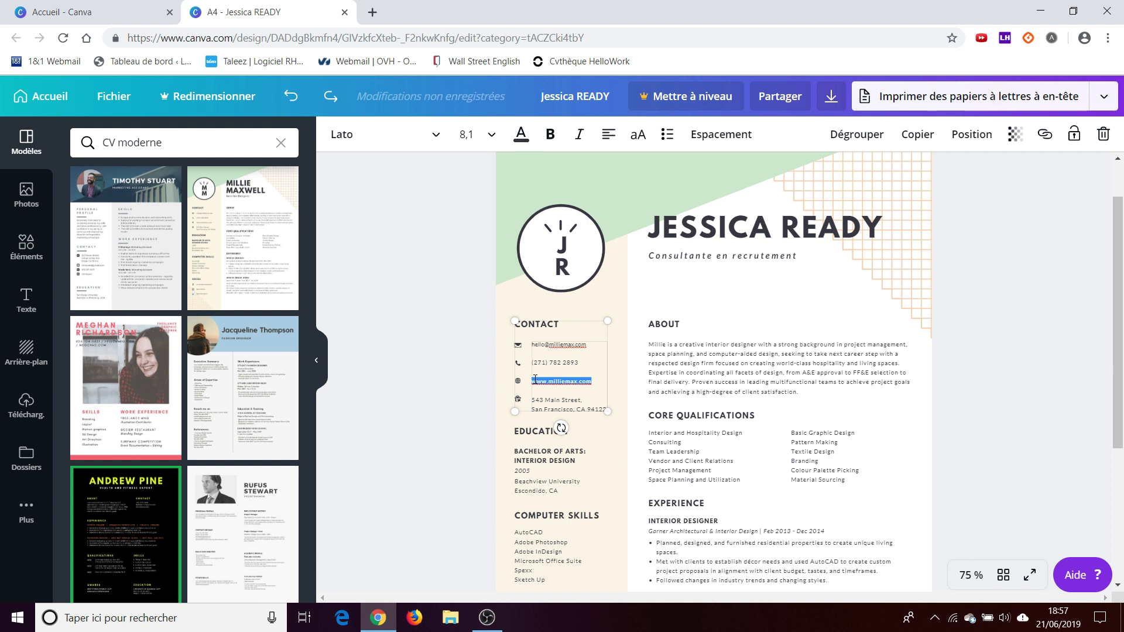
{"action": "key", "text": "BackSpace"}
{"action": "key", "text": "BackSpace"}
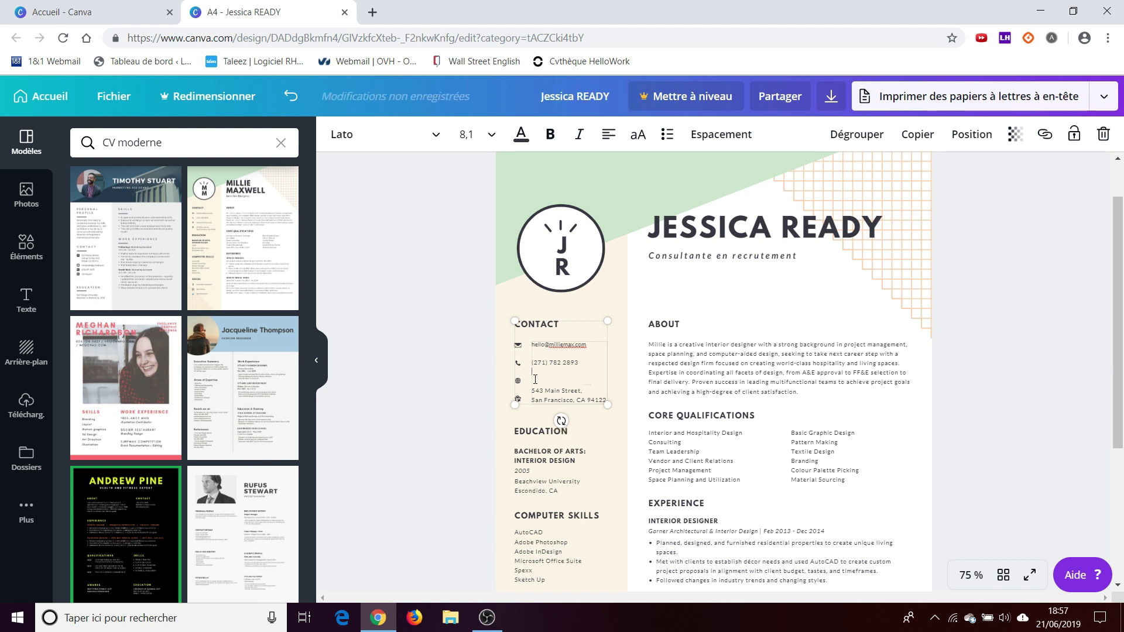
{"action": "key", "text": "BackSpace"}
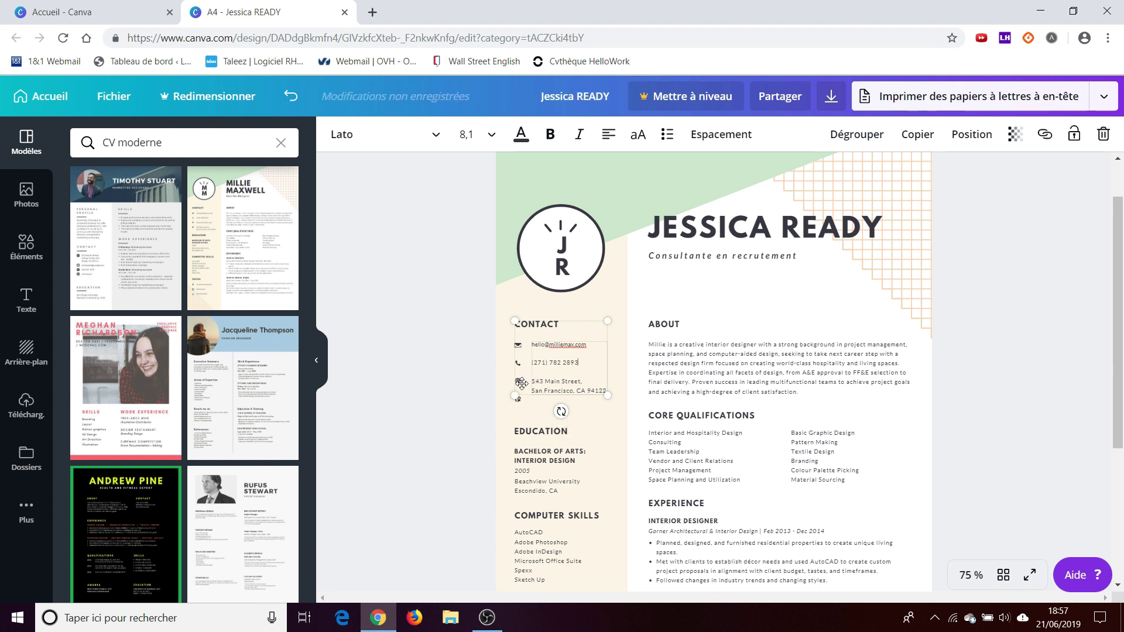
{"action": "left_click", "coordinate": [517, 380]}
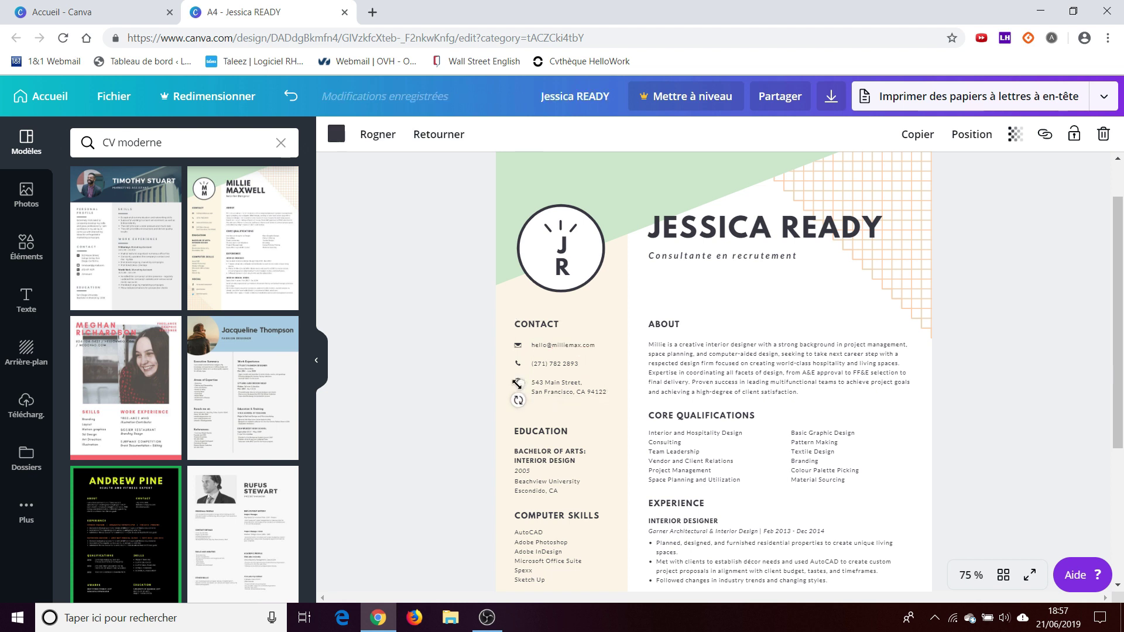
{"action": "key", "text": "Delete"}
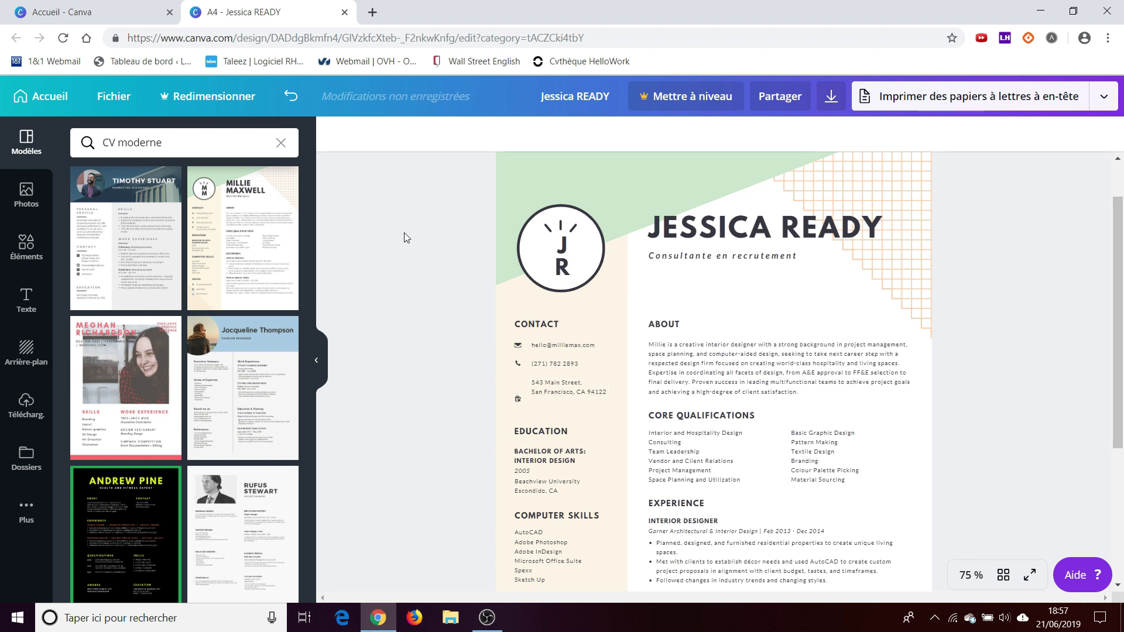
- Move the location icon up so it aligns with the street address line
{"action": "left_click", "coordinate": [515, 398]}
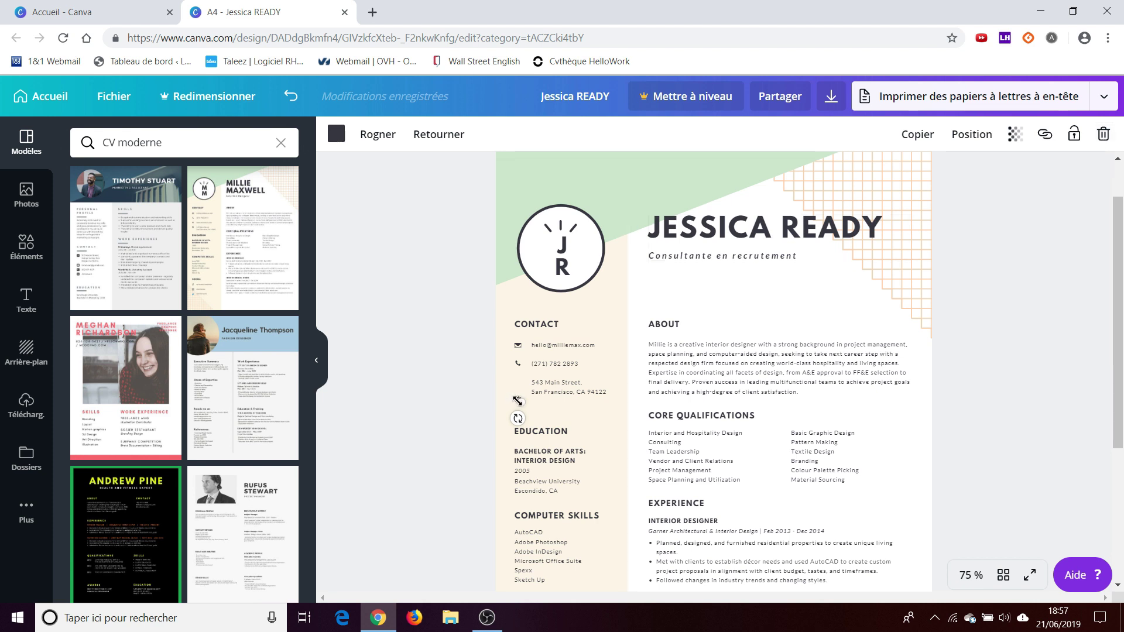
{"action": "left_click_drag", "start_coordinate": [517, 401], "coordinate": [524, 406]}
{"action": "left_click", "coordinate": [296, 102]}
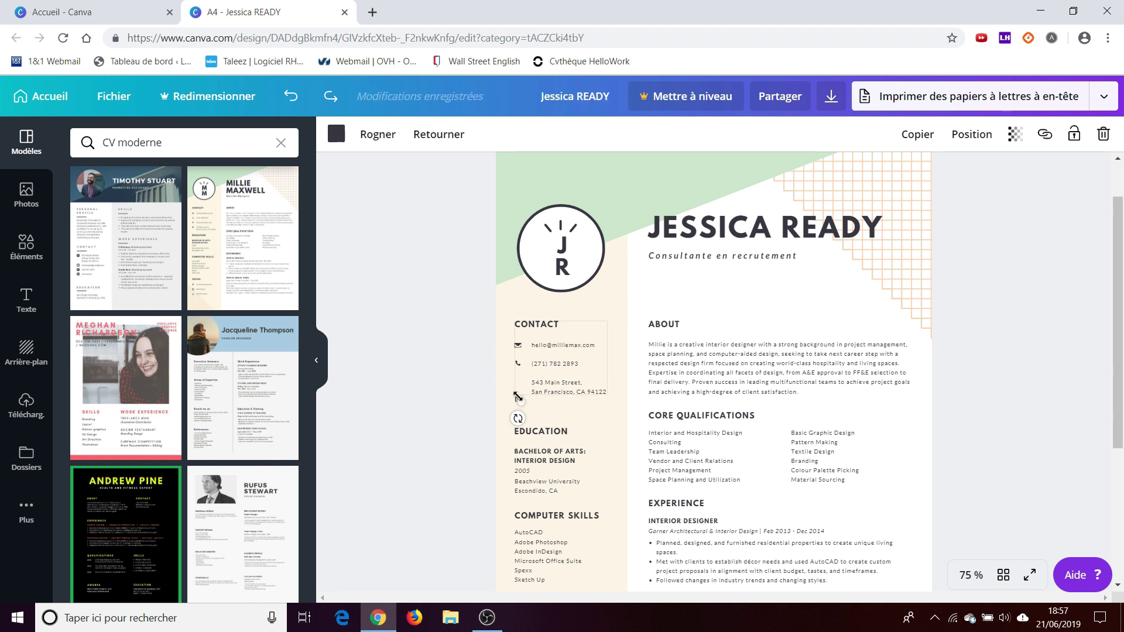
{"action": "left_click_drag", "start_coordinate": [515, 398], "coordinate": [515, 381]}
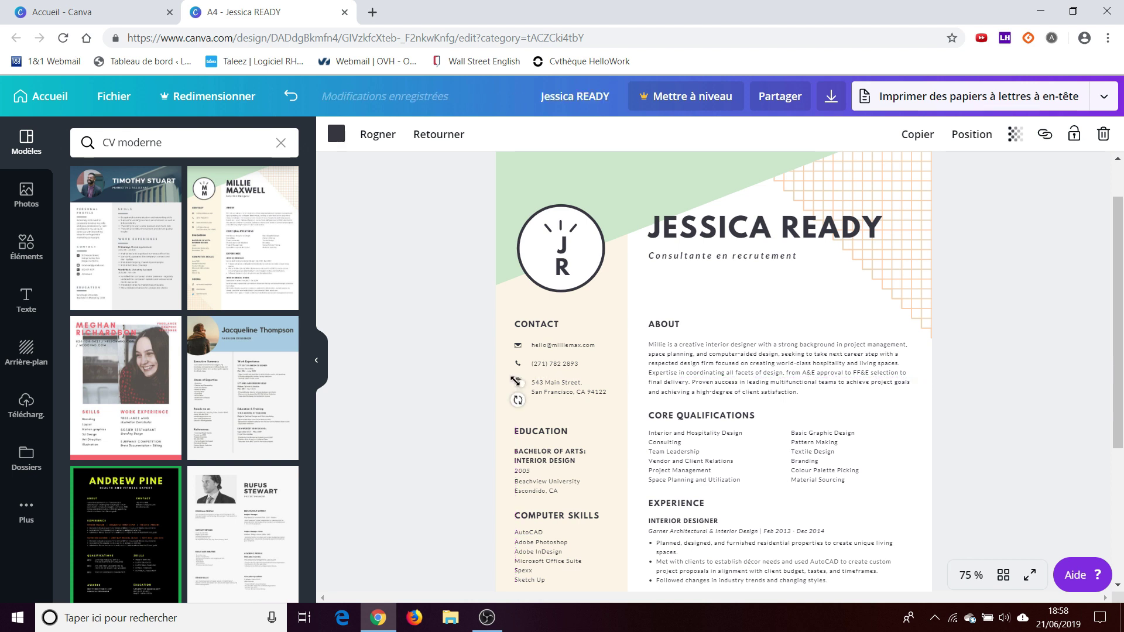
{"action": "left_click", "coordinate": [947, 290]}
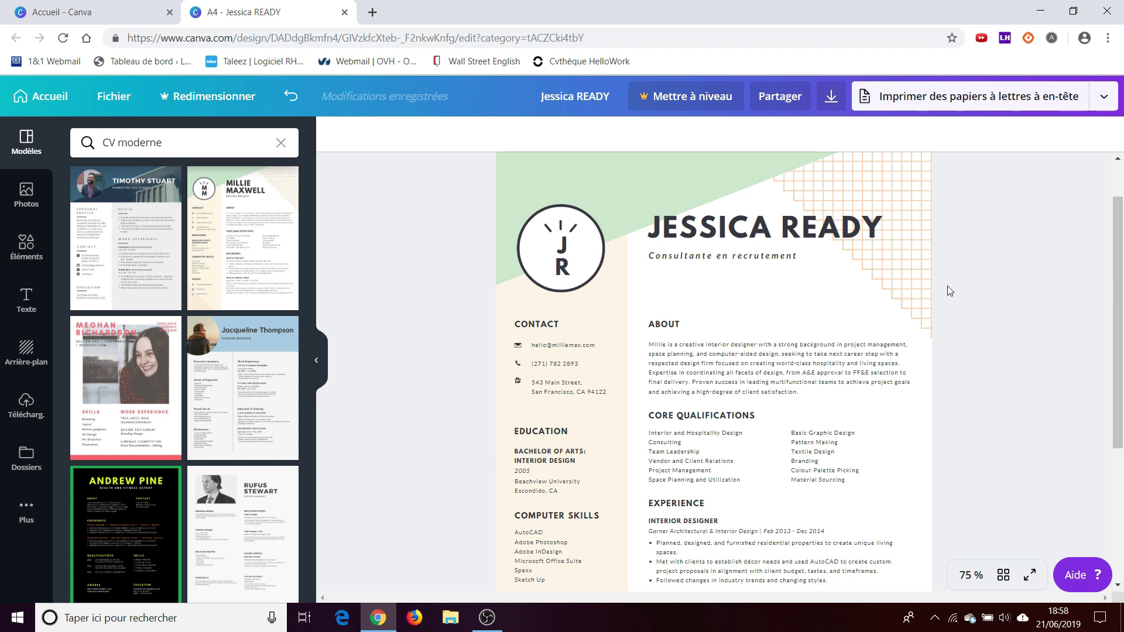
{"action": "left_click", "coordinate": [507, 156]}
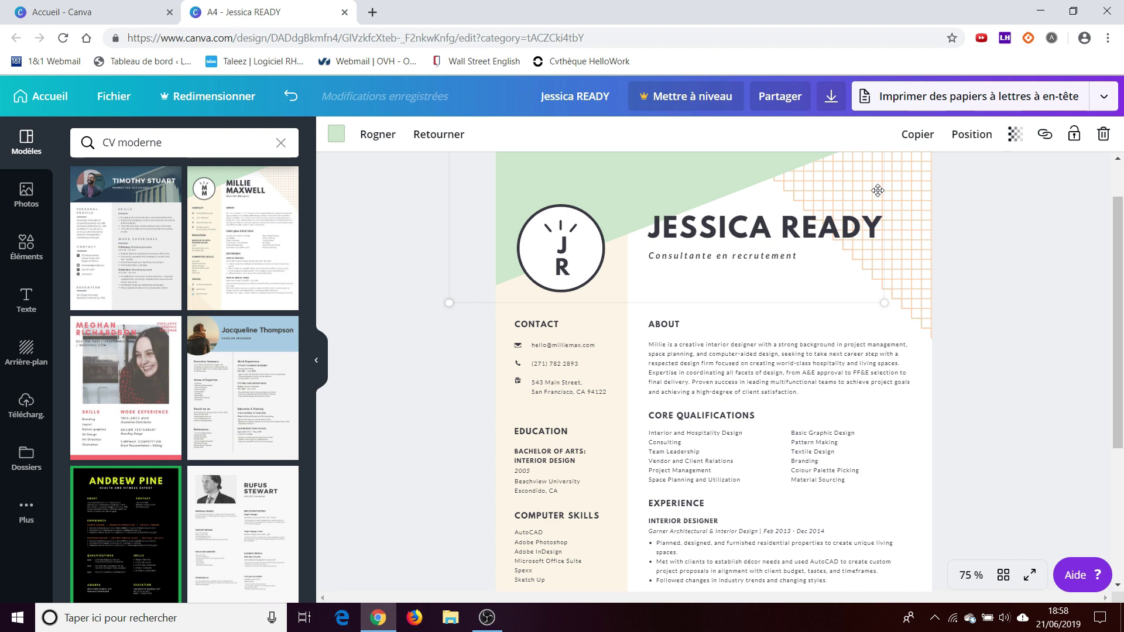
- Recolour the header's green triangle to orange, after trying peach and light blue
{"action": "left_click_drag", "start_coordinate": [1119, 308], "coordinate": [1121, 425]}
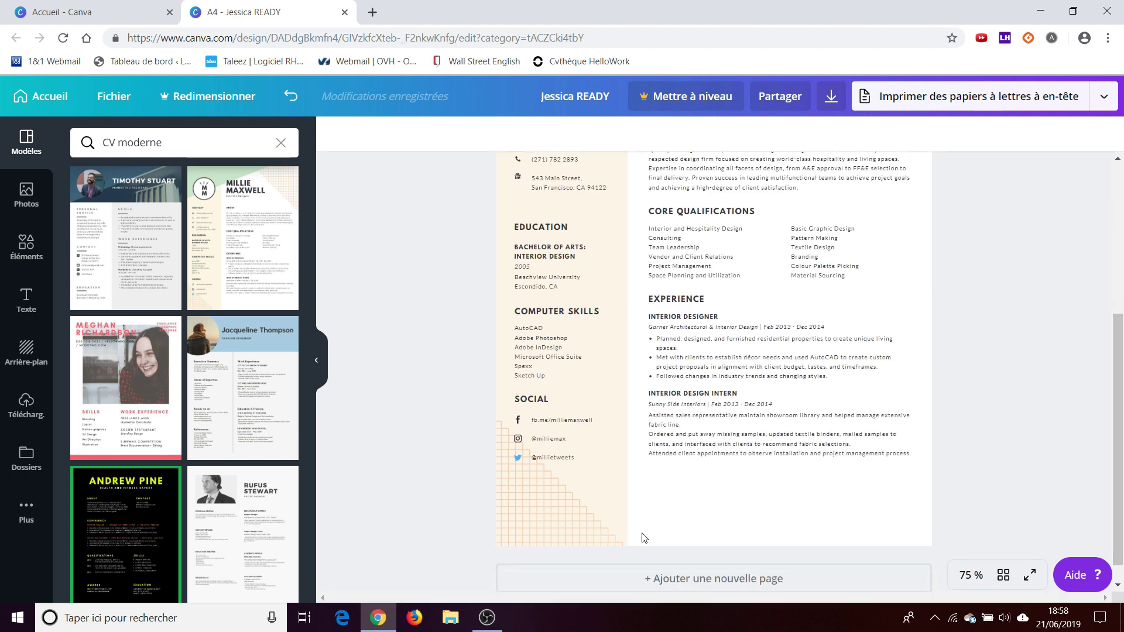
{"action": "left_click", "coordinate": [577, 529]}
{"action": "left_click", "coordinate": [612, 350]}
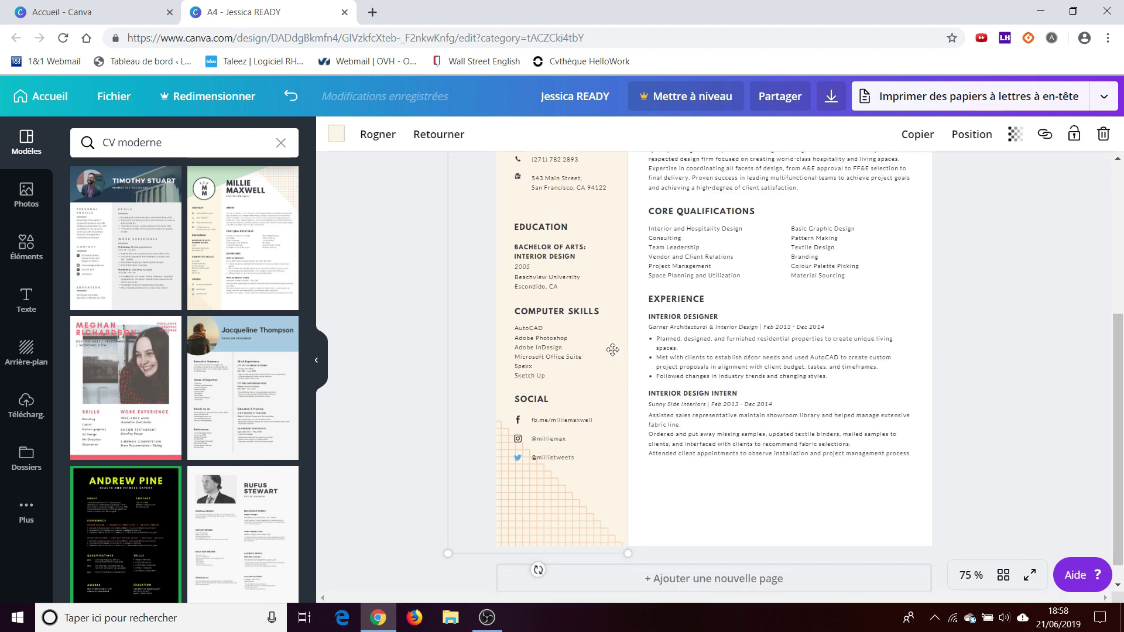
{"action": "left_click_drag", "start_coordinate": [1121, 338], "coordinate": [1121, 166]}
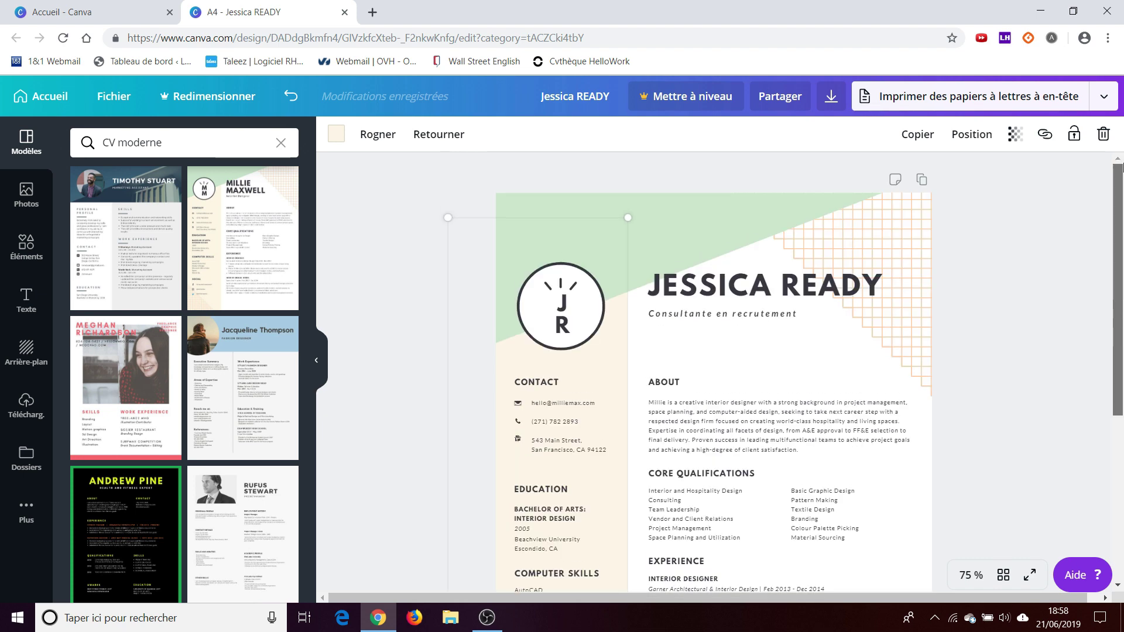
{"action": "left_click", "coordinate": [363, 125]}
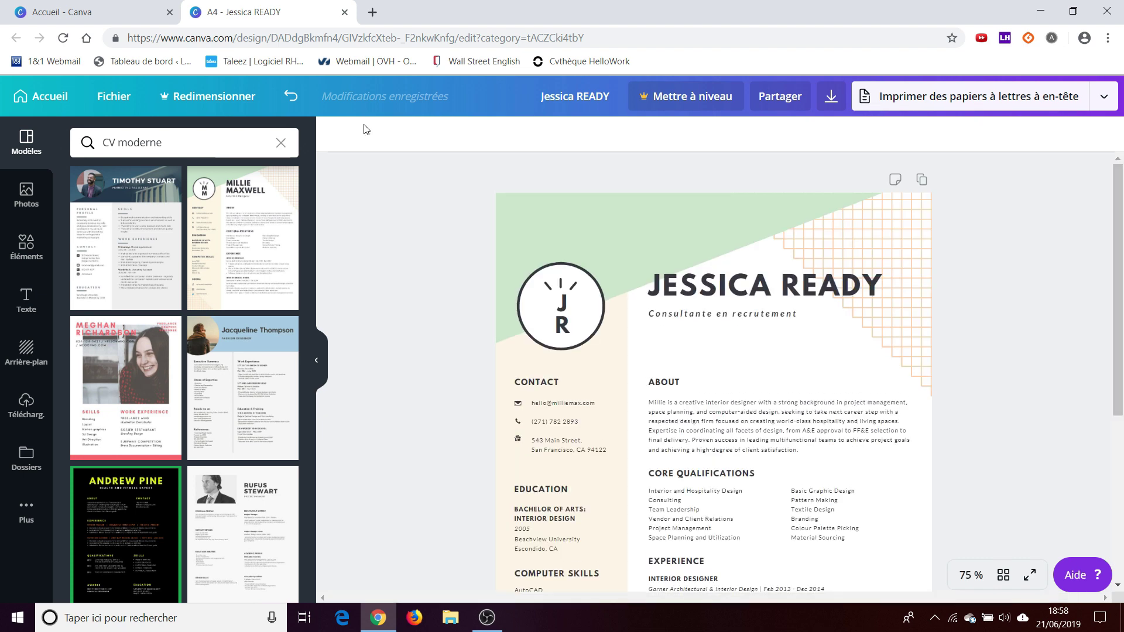
{"action": "left_click", "coordinate": [517, 359]}
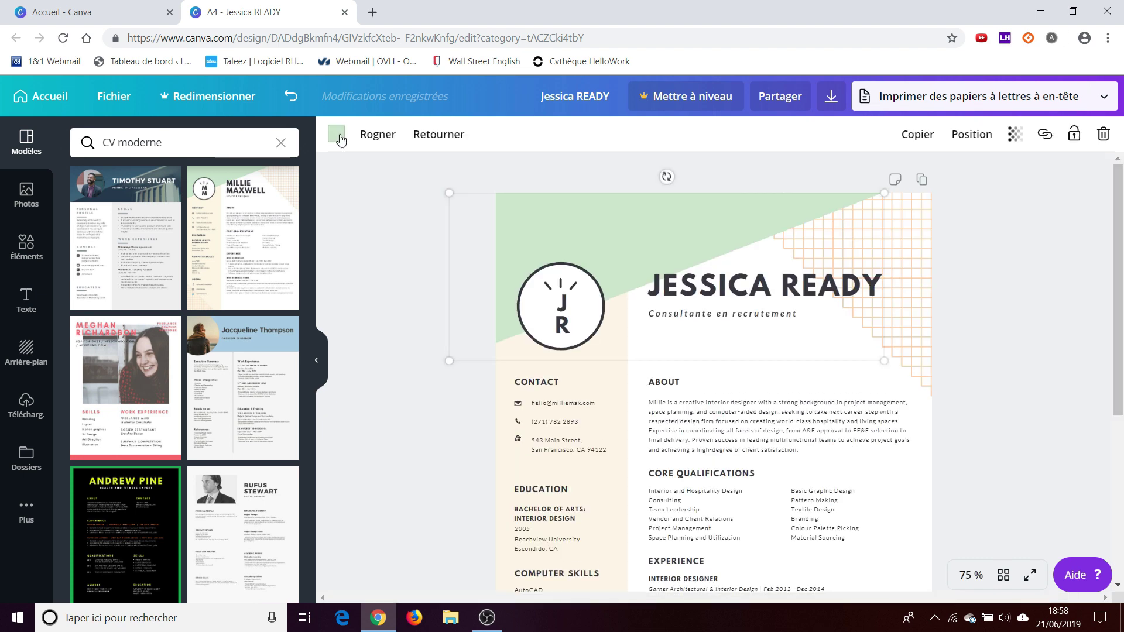
{"action": "left_click", "coordinate": [340, 139]}
{"action": "left_click", "coordinate": [279, 197]}
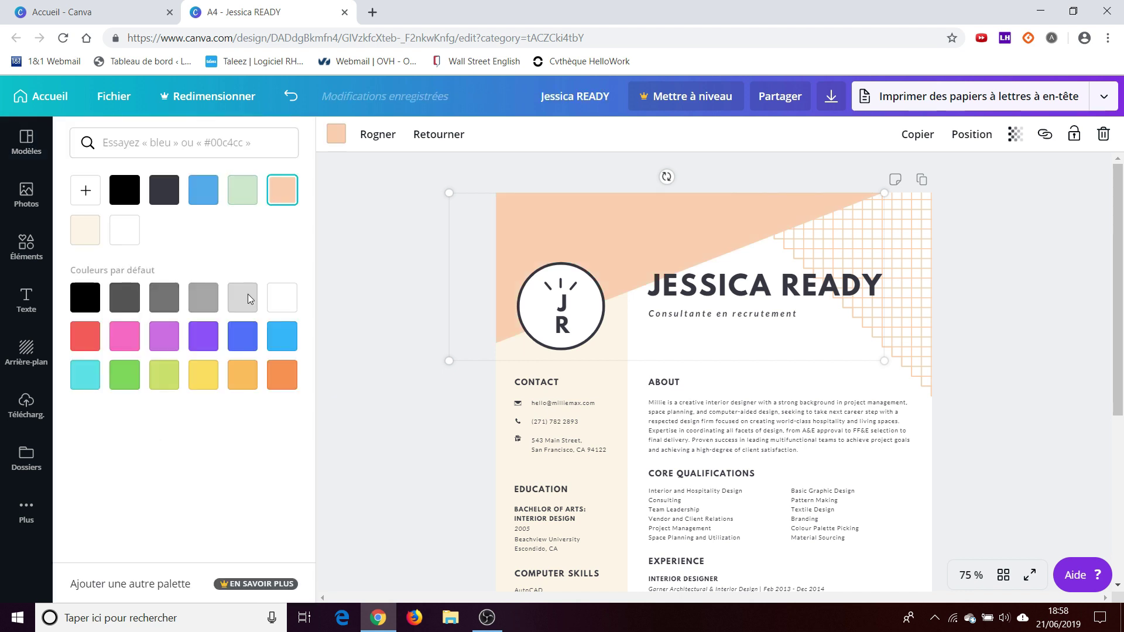
{"action": "left_click", "coordinate": [280, 337]}
{"action": "left_click", "coordinate": [282, 379]}
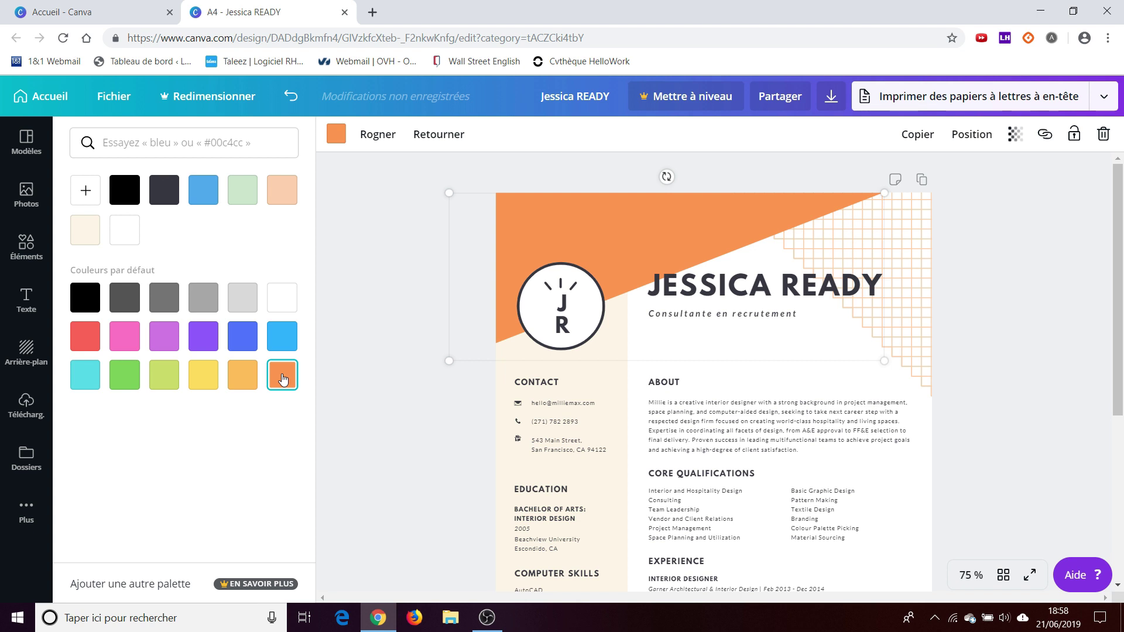
{"action": "left_click", "coordinate": [371, 335]}
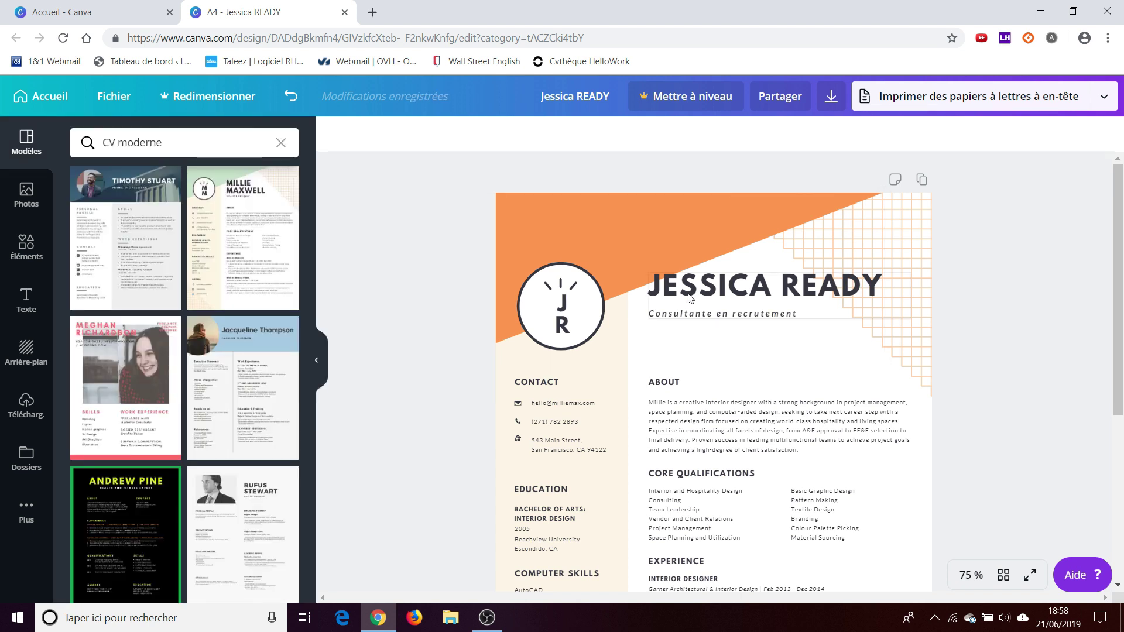
{"action": "left_click", "coordinate": [688, 292]}
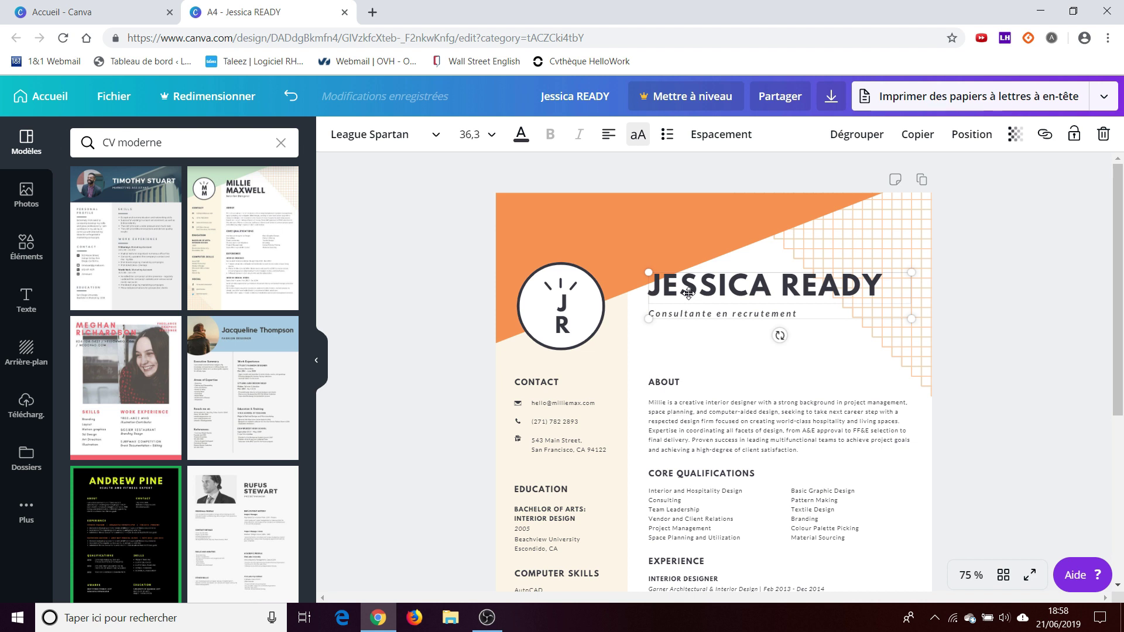
{"action": "left_click", "coordinate": [521, 136]}
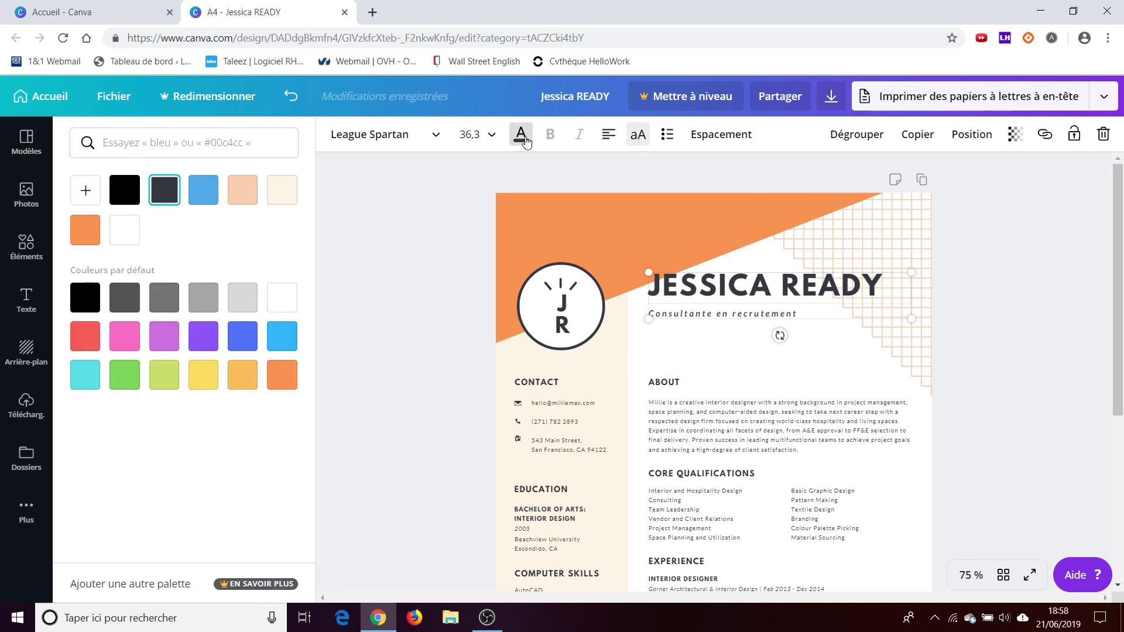
{"action": "left_click", "coordinate": [126, 191]}
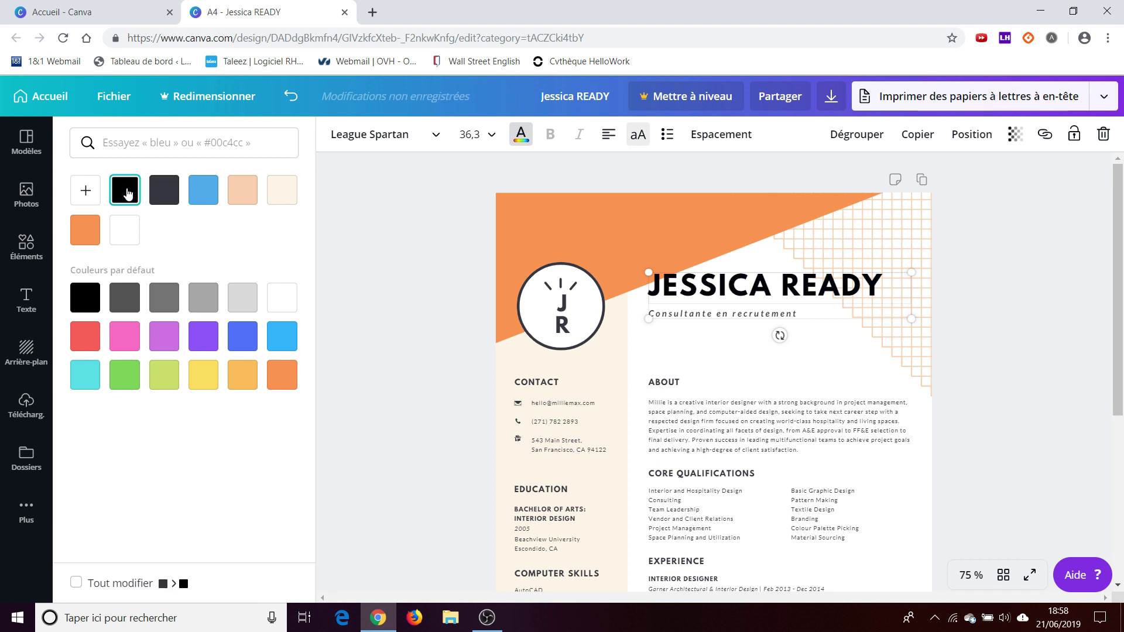
{"action": "left_click", "coordinate": [484, 139]}
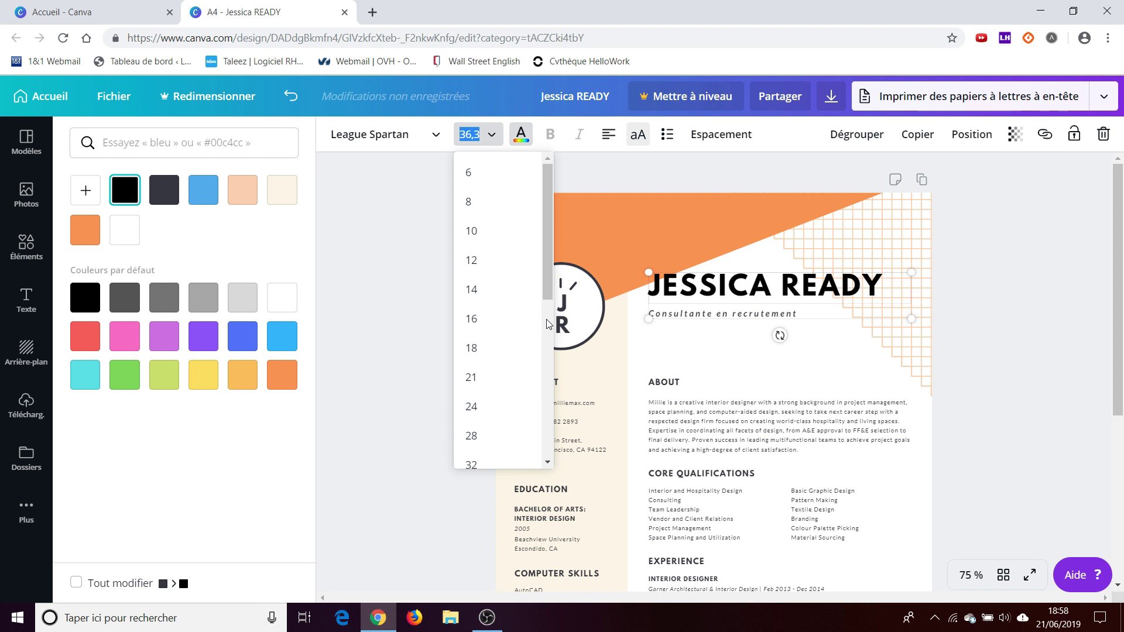
{"action": "left_click_drag", "start_coordinate": [548, 292], "coordinate": [549, 309]}
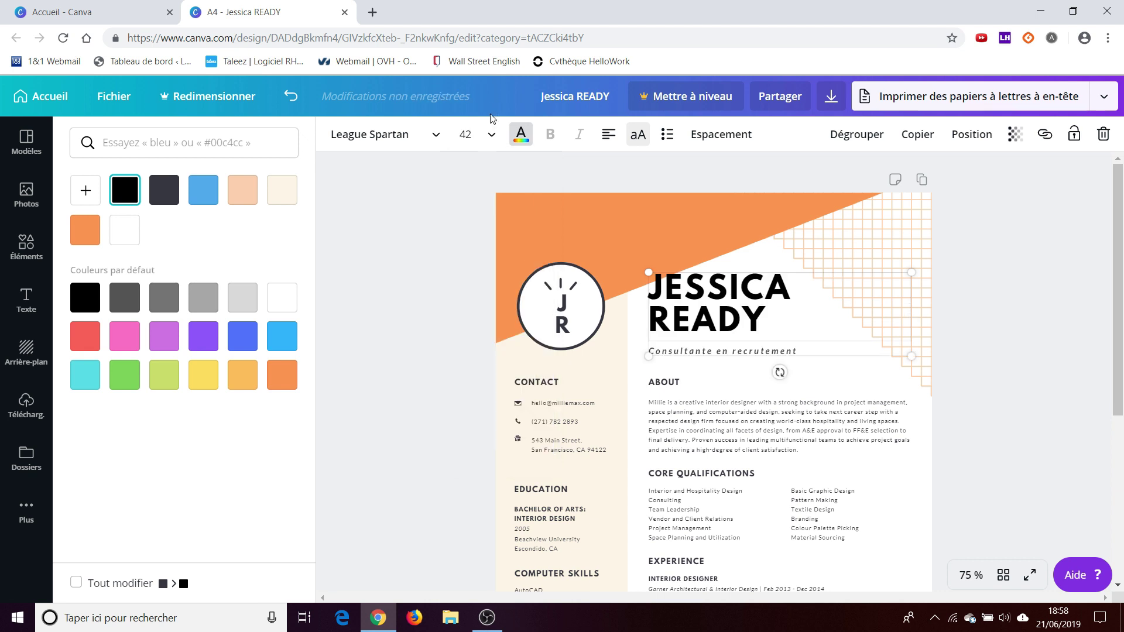
{"action": "left_click", "coordinate": [489, 136]}
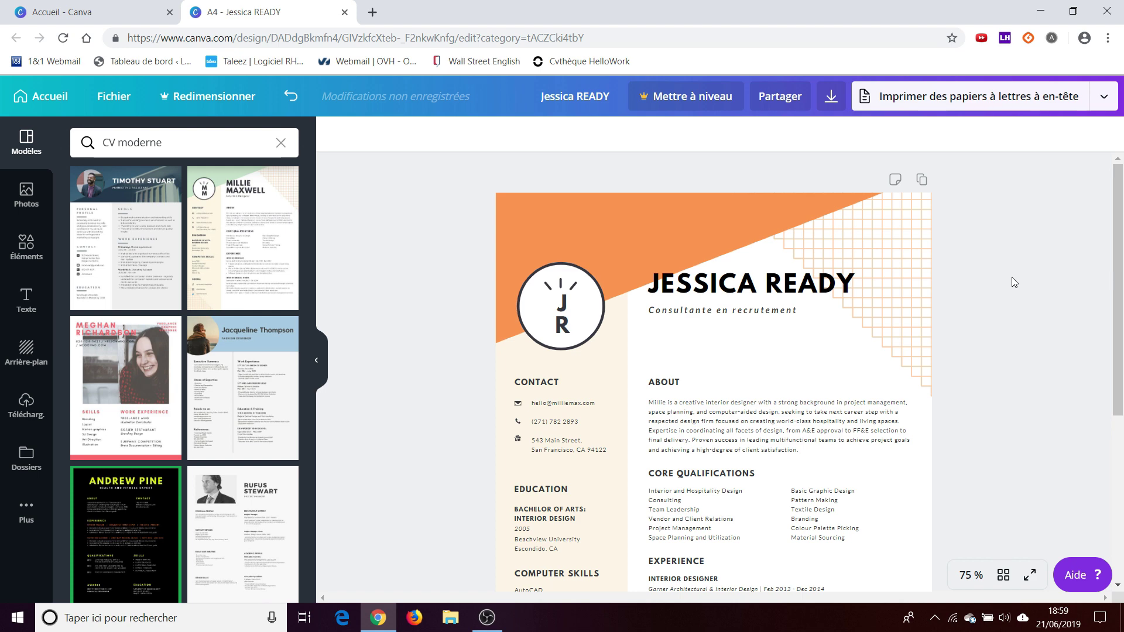
- Scroll down and dismiss the stray browser context menu
{"action": "scroll", "coordinate": [805, 326], "scroll_direction": "down", "scroll_amount": 2}
{"action": "right_click", "coordinate": [806, 326]}
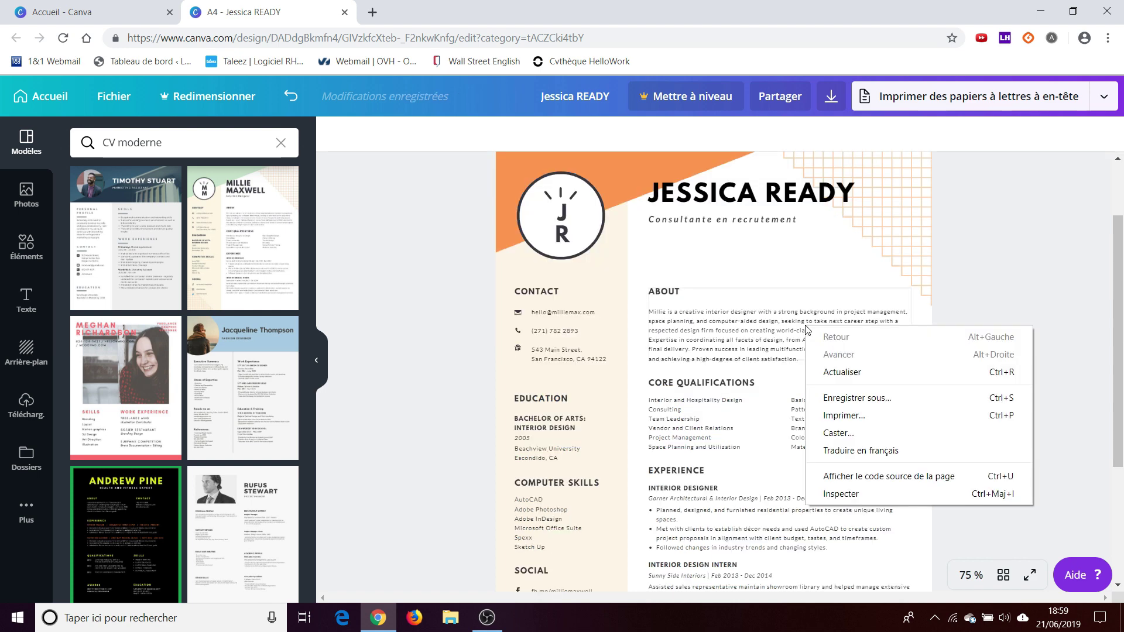
{"action": "left_click", "coordinate": [752, 319]}
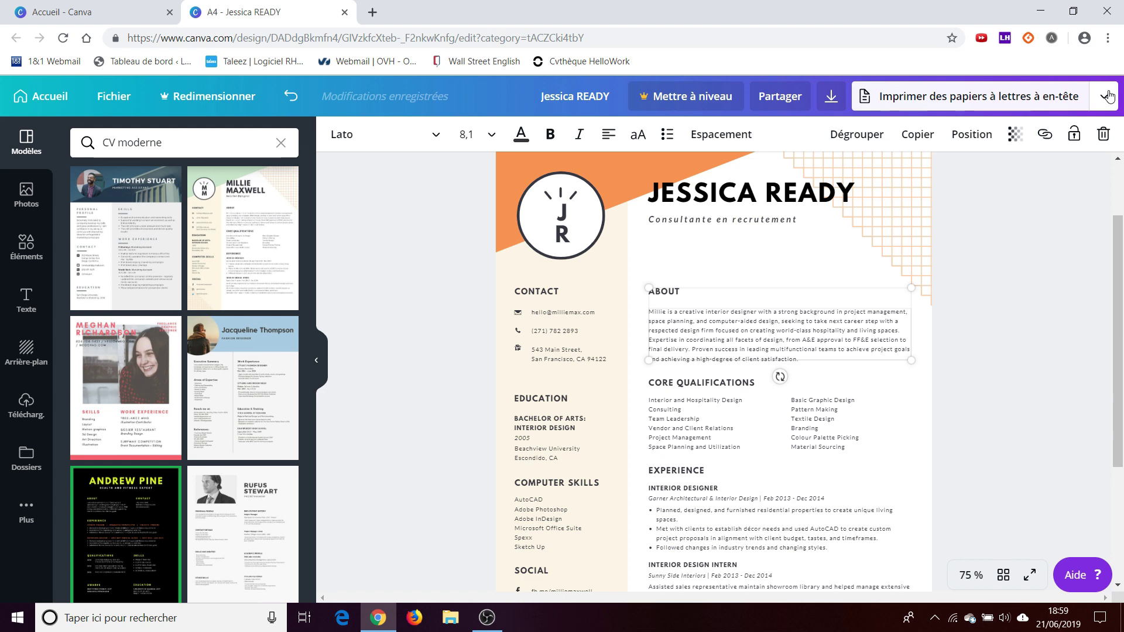
{"action": "left_click", "coordinate": [1105, 97]}
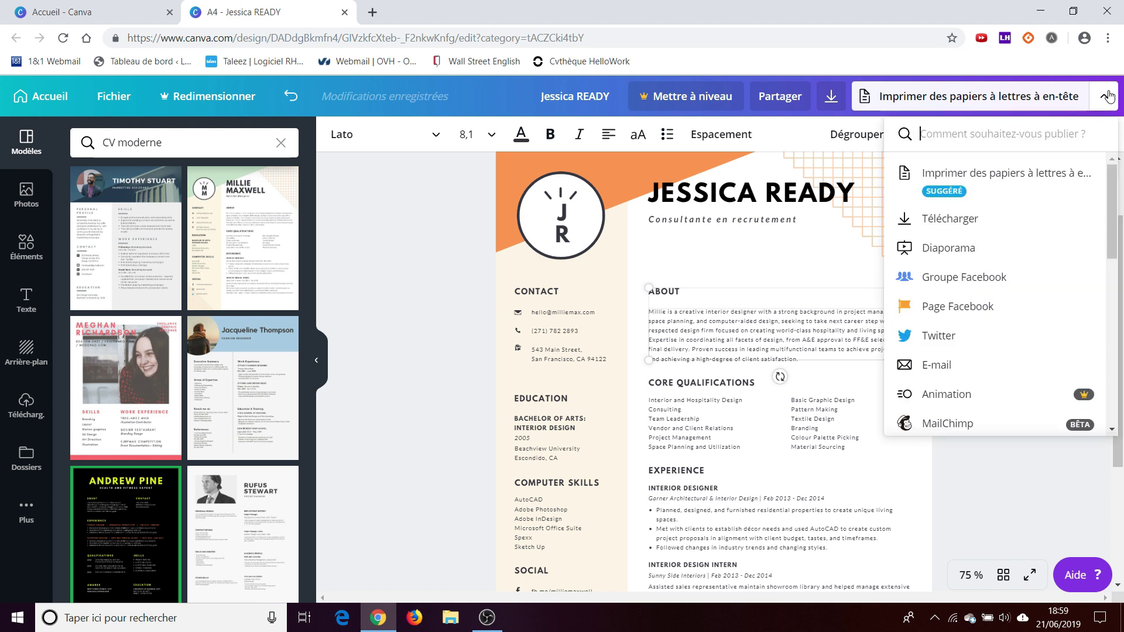
{"action": "left_click", "coordinate": [1021, 227]}
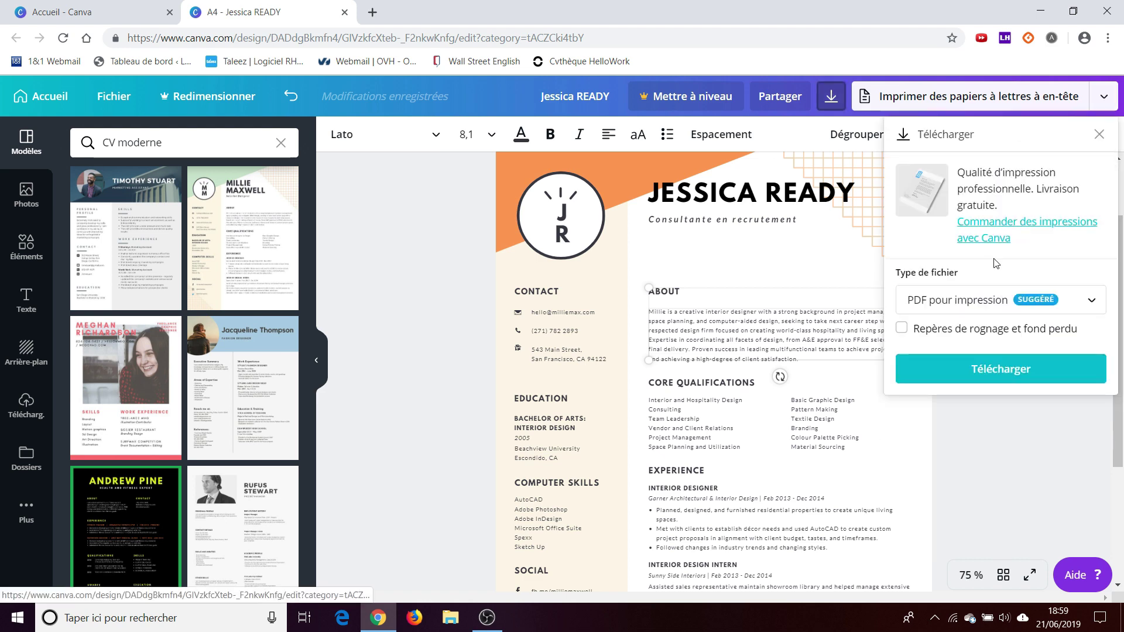
{"action": "left_click", "coordinate": [965, 302]}
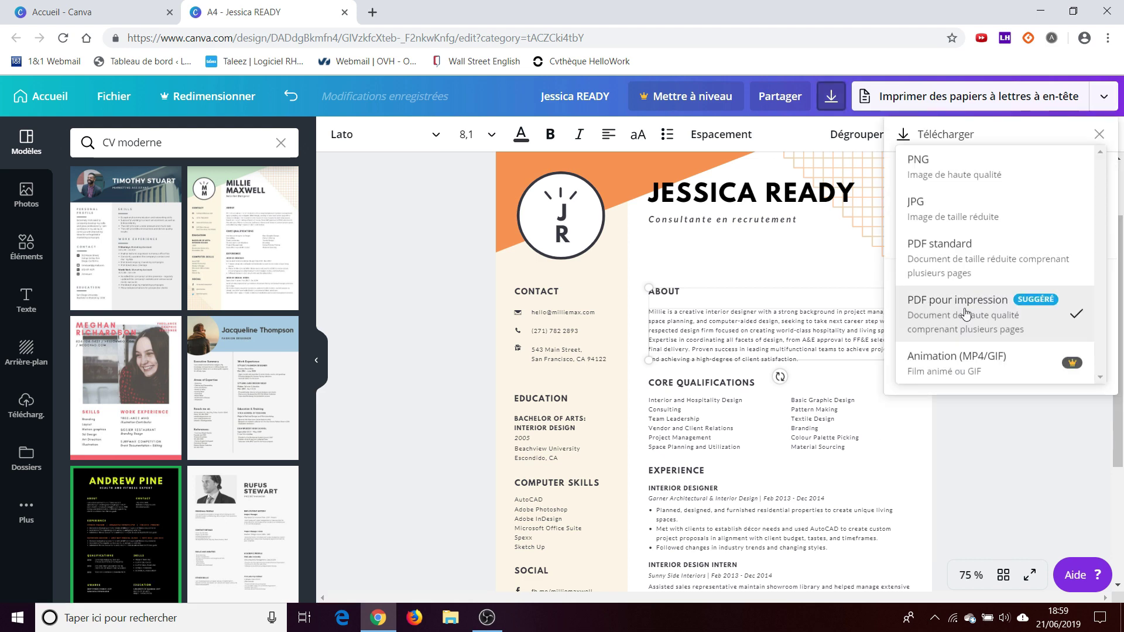
{"action": "left_click", "coordinate": [969, 251]}
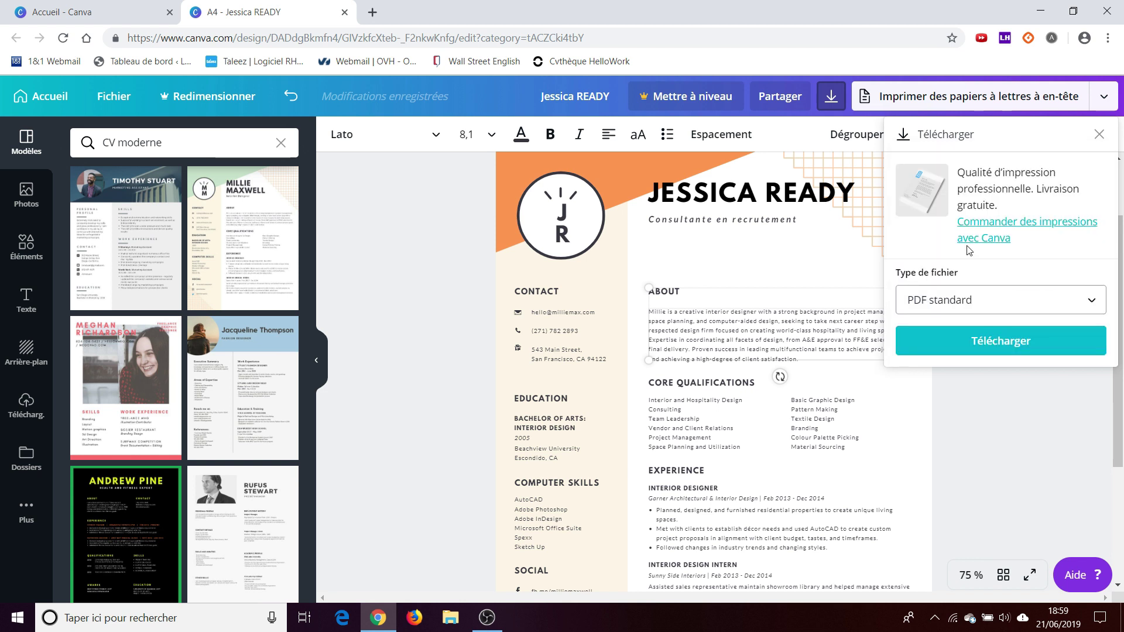
{"action": "left_click", "coordinate": [987, 351]}
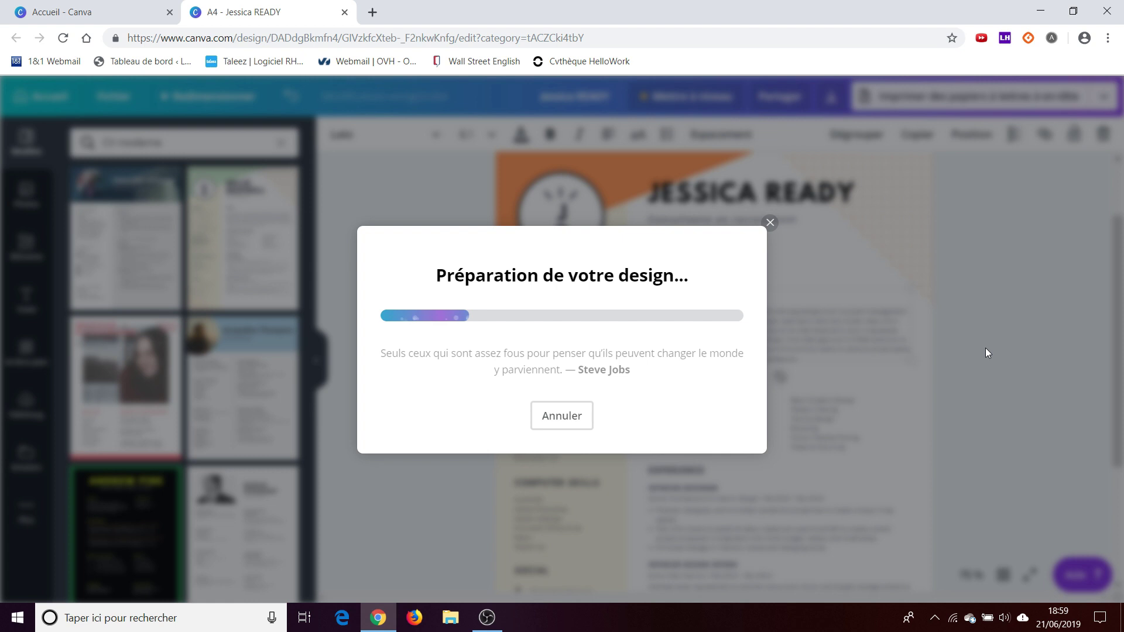
{"action": "left_click", "coordinate": [83, 581]}
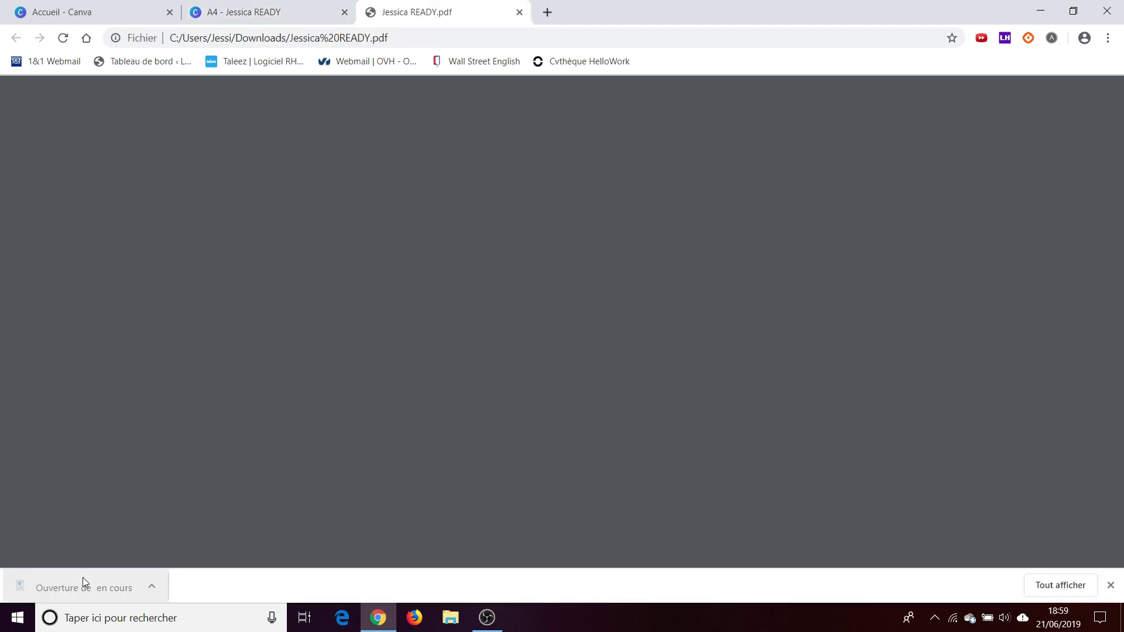